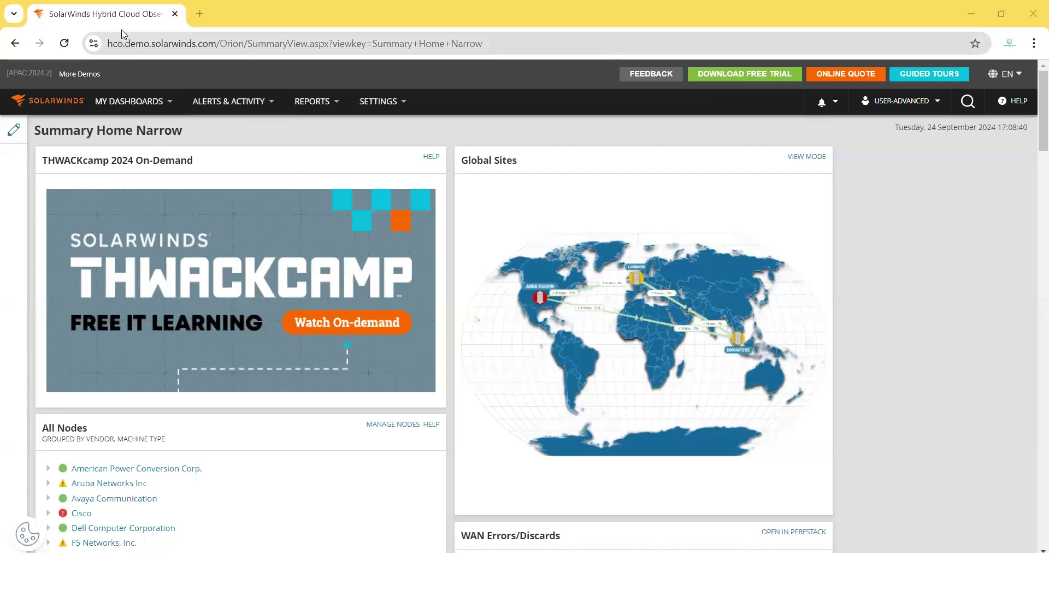
Go to All Settings and open Manage Maps under Node & Group Management.
mouse_move(221, 109)
mouse_move(376, 99)
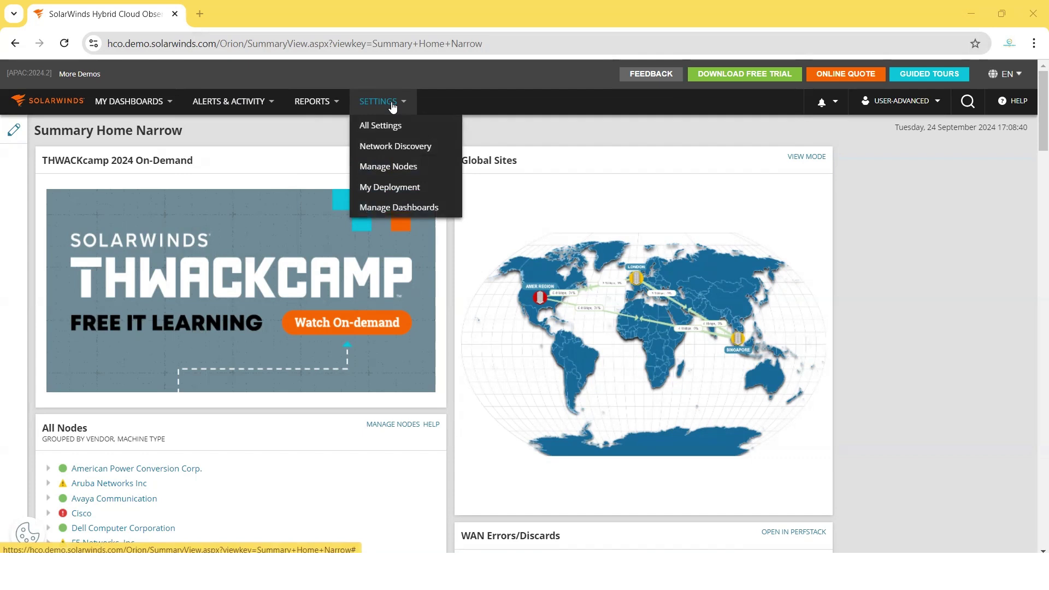
click(394, 125)
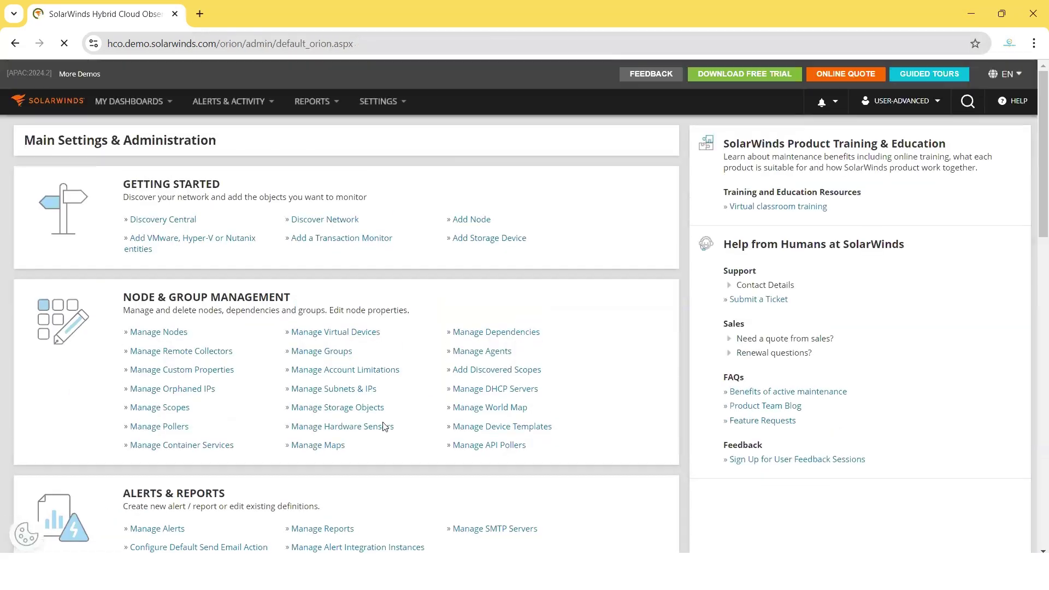
scroll(361, 527, down, 1)
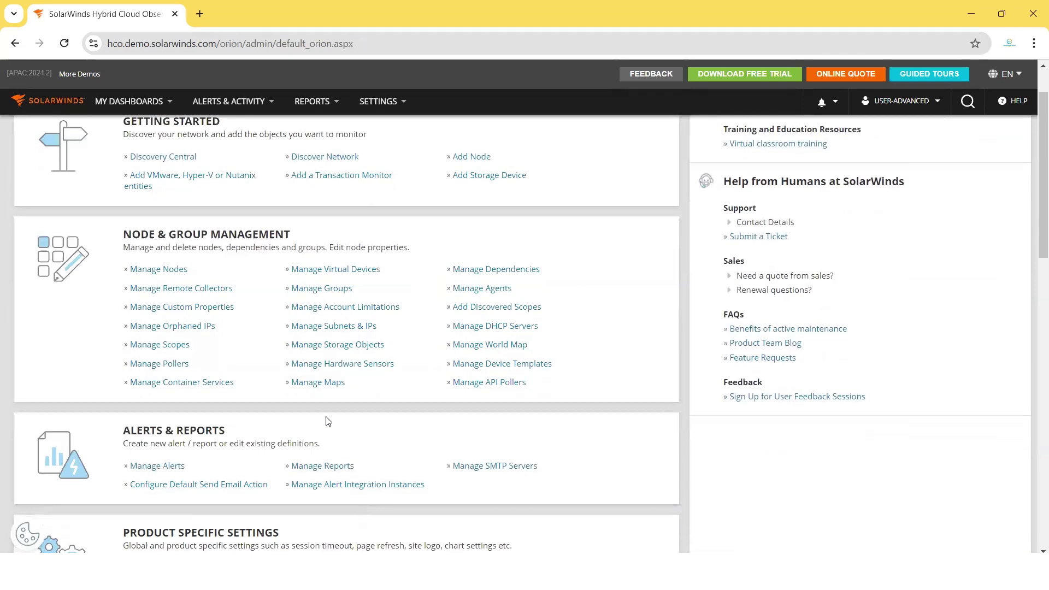
click(312, 387)
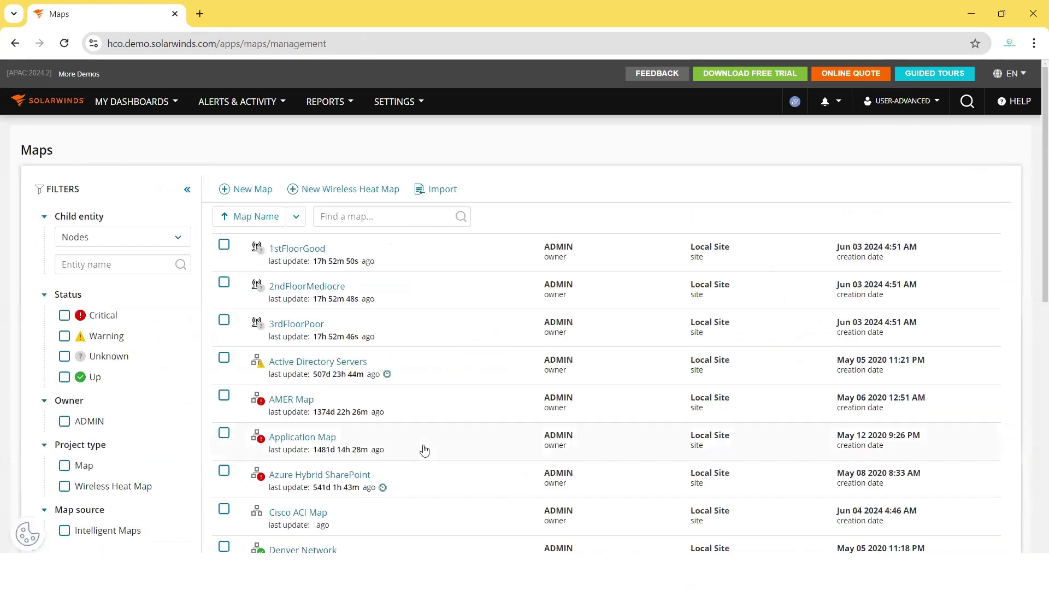
Scroll through the saved maps list and open the Office 365 map.
scroll(425, 450, down, 2)
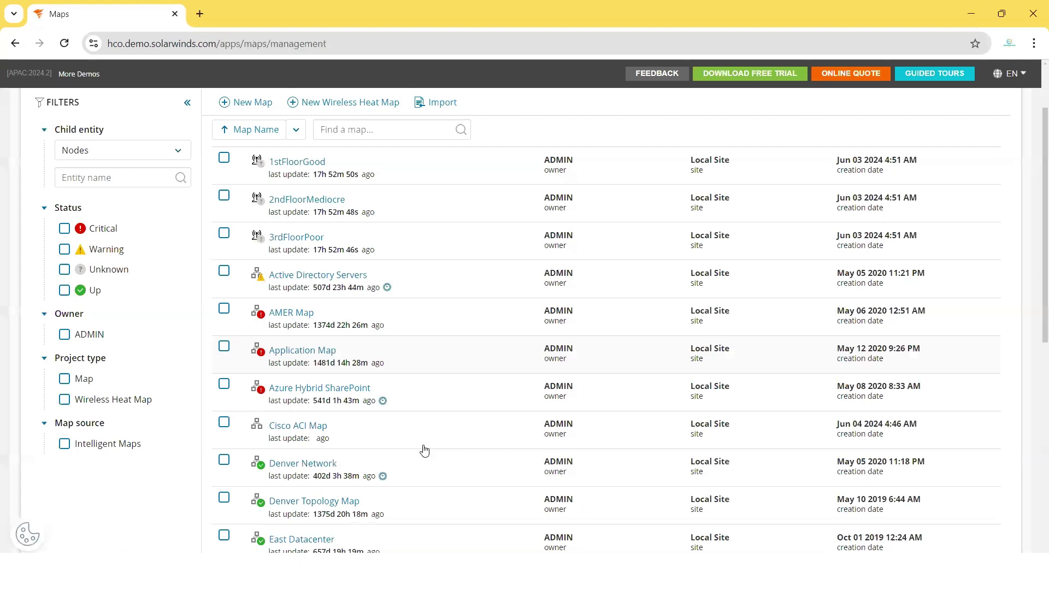
scroll(424, 450, down, 5)
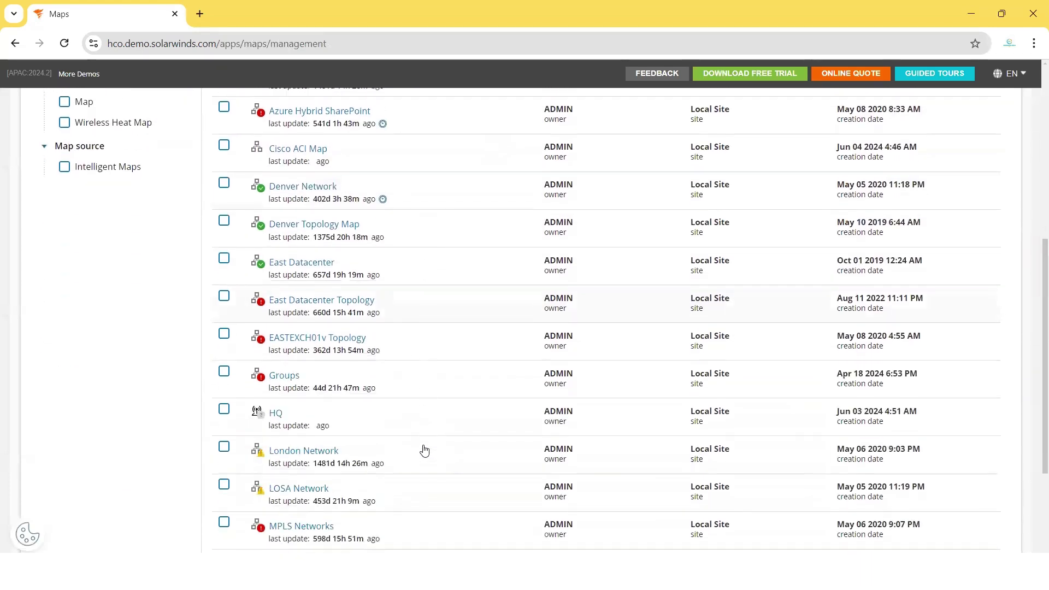
scroll(424, 451, down, 3)
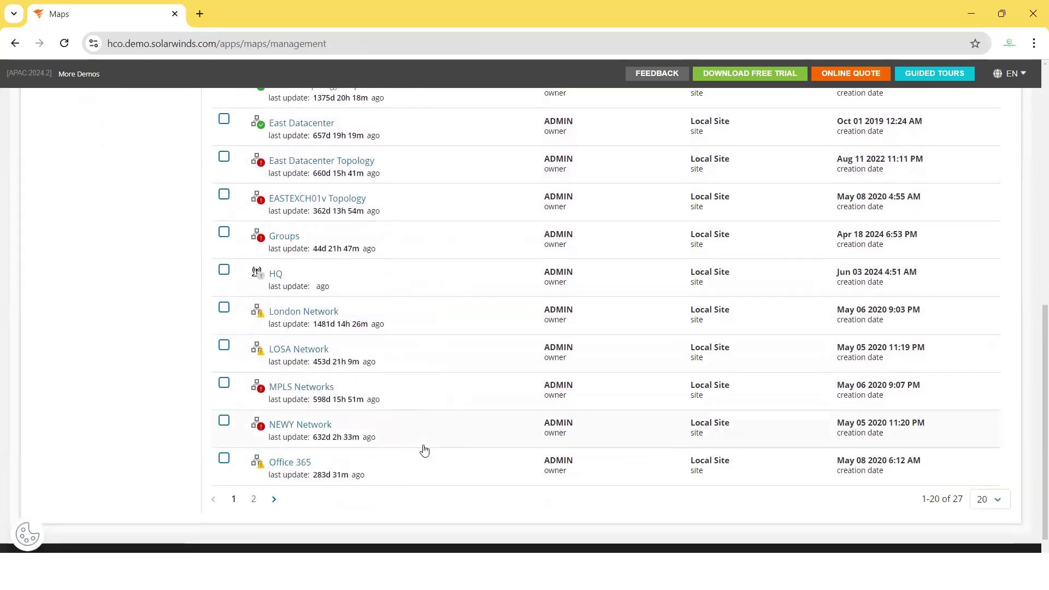
scroll(617, 356, up, 7)
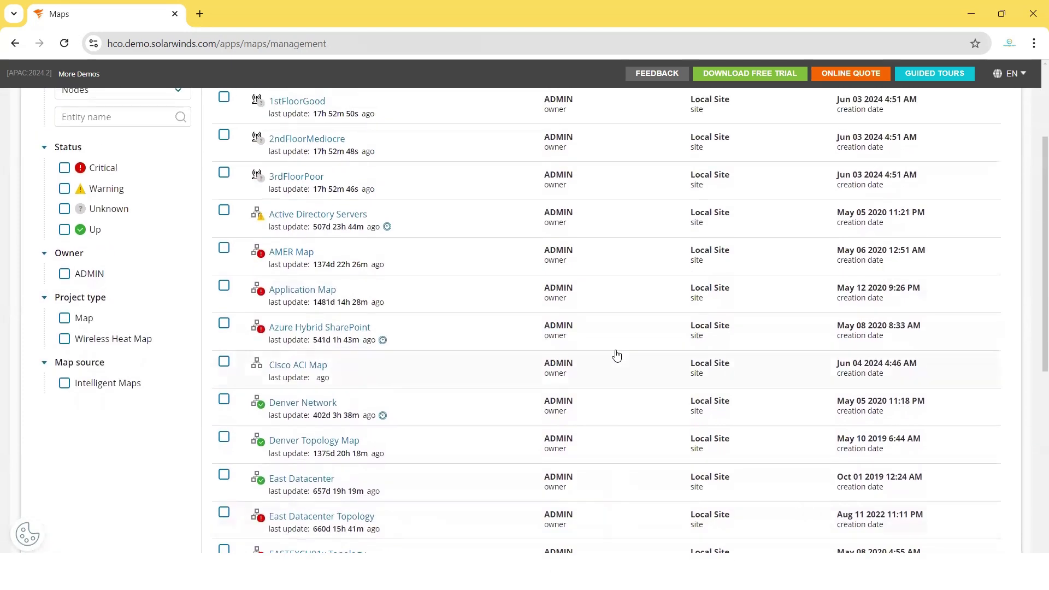
scroll(617, 355, up, 3)
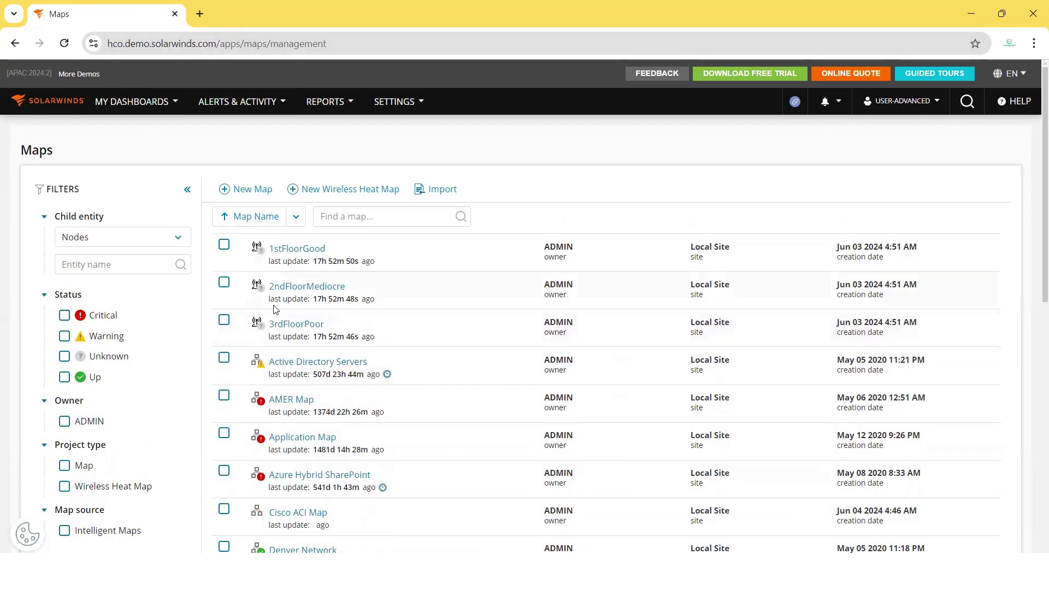
scroll(451, 471, down, 5)
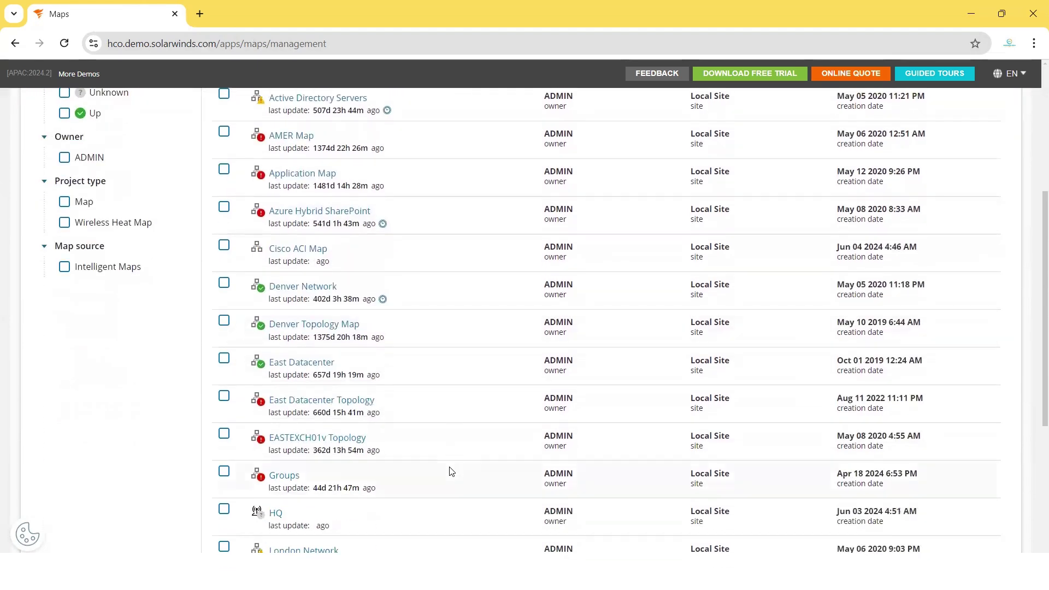
scroll(452, 471, down, 5)
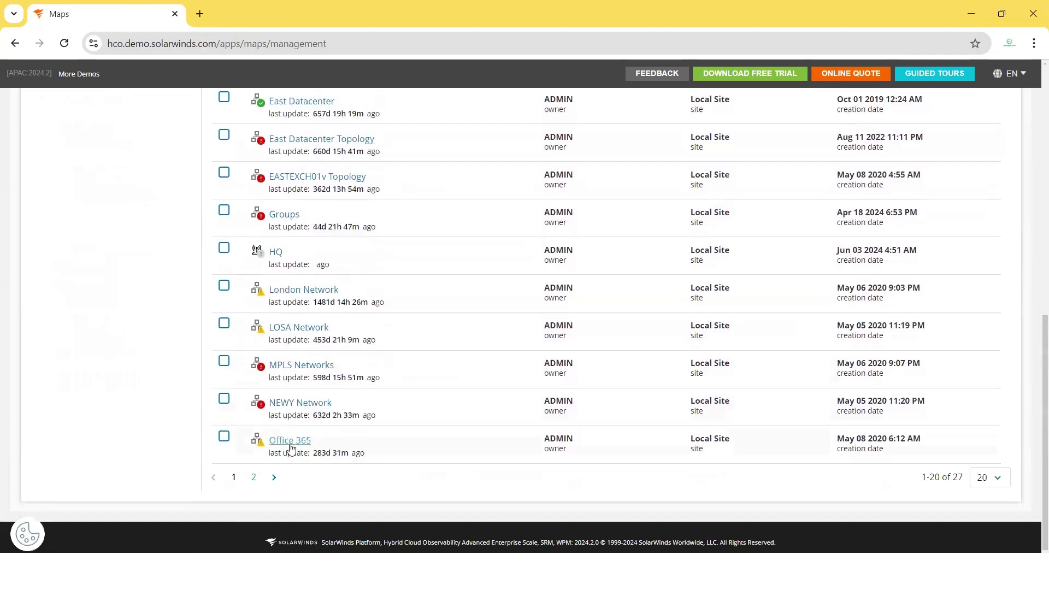
click(302, 443)
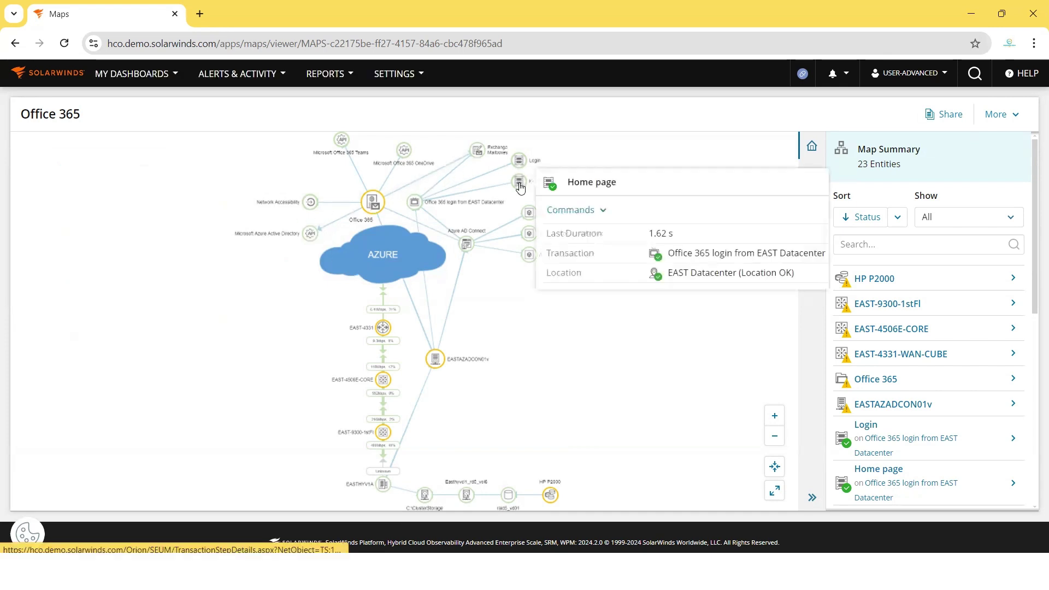
Inspect the info cards of several nodes on the Office 365 Azure topology.
mouse_move(519, 187)
mouse_move(522, 214)
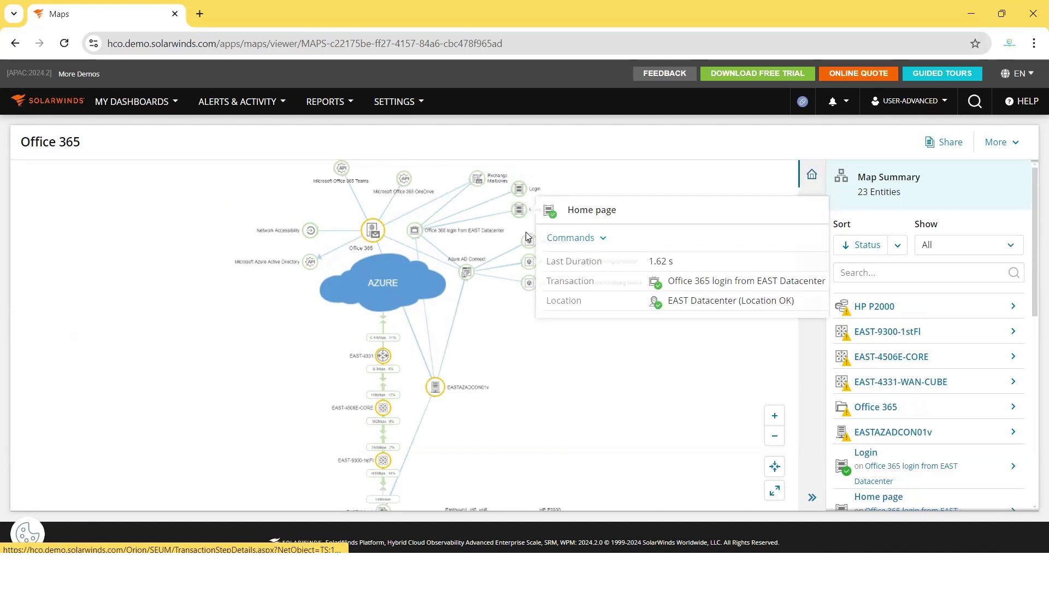
mouse_move(529, 241)
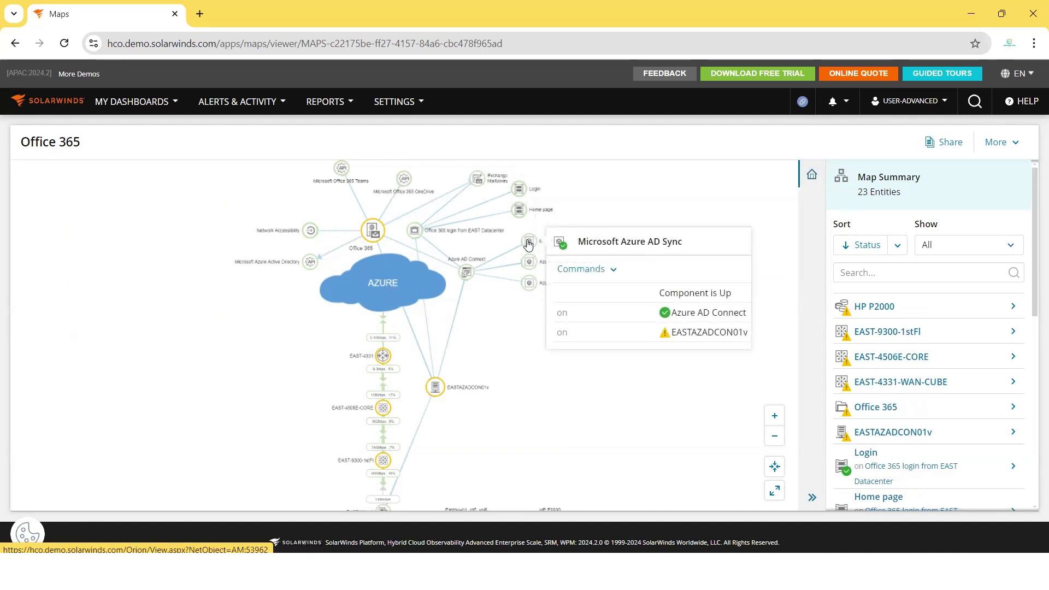
mouse_move(466, 278)
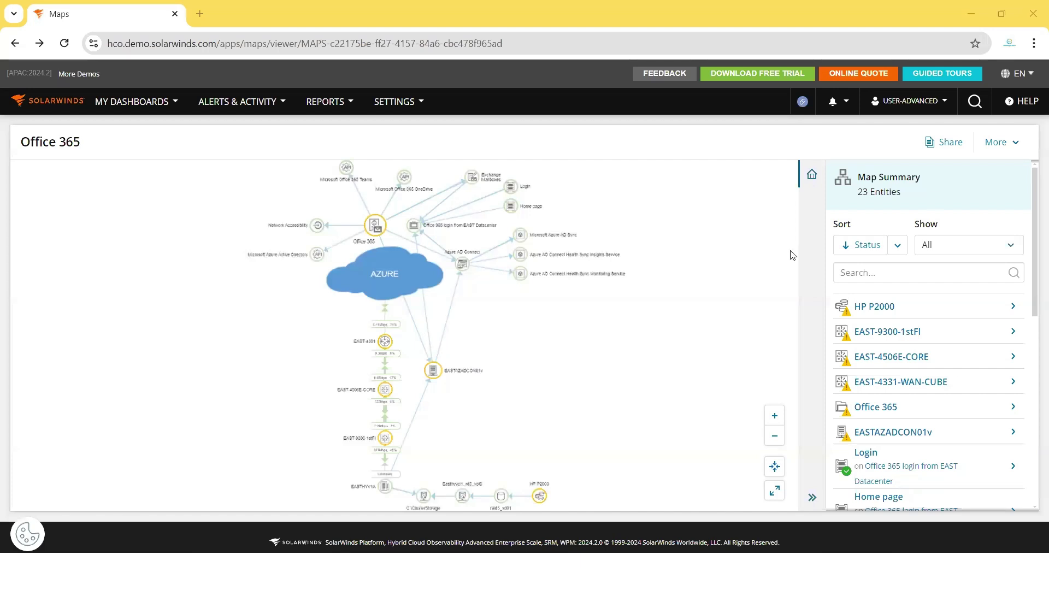
Edit the Office 365 map, trying the name 'Office 3651' before restoring 'Office 365'.
click(1007, 150)
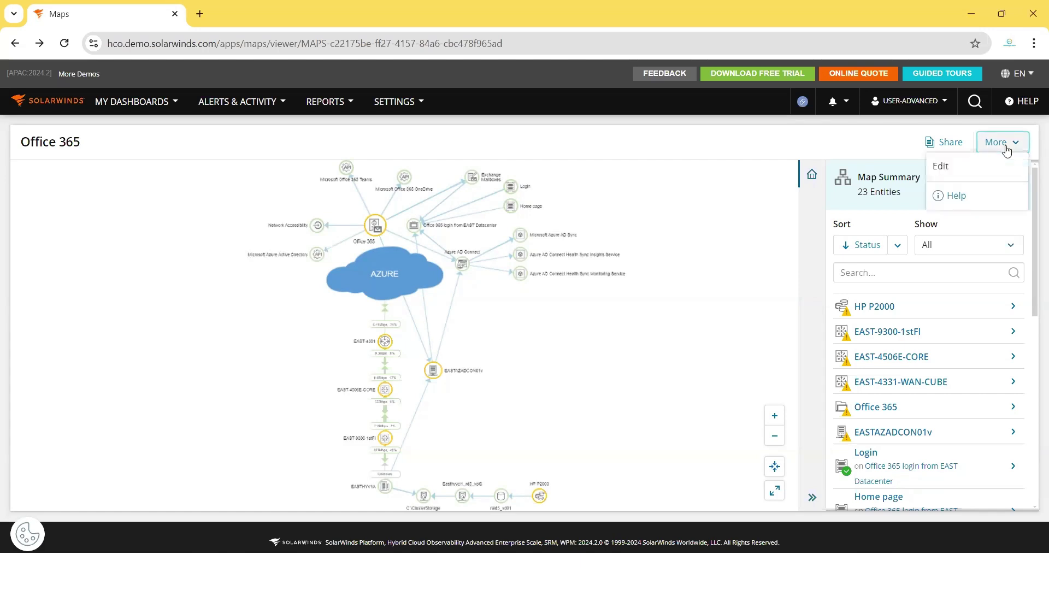
click(981, 166)
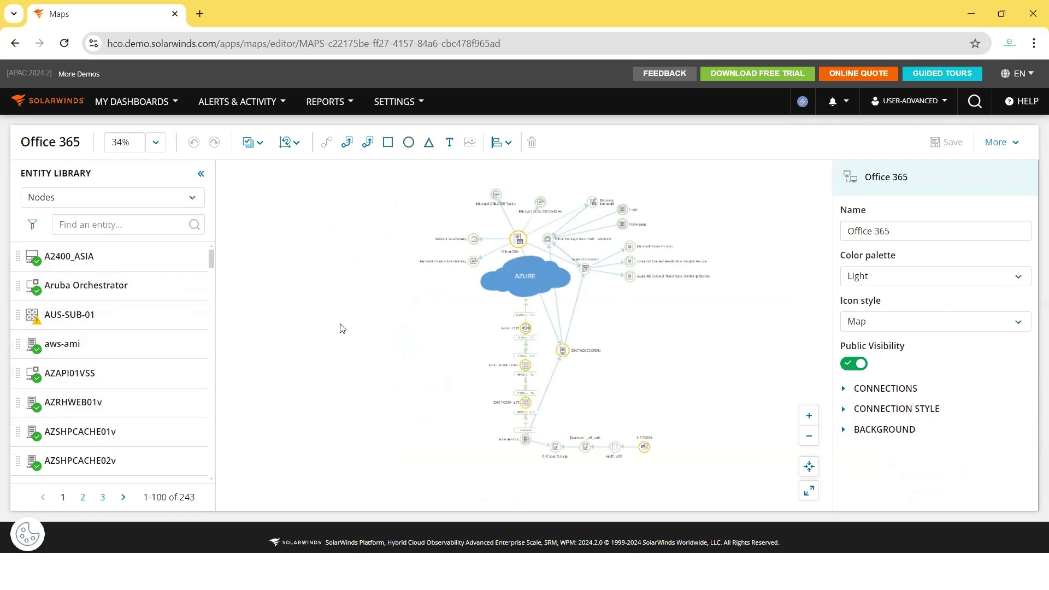
click(888, 233)
click(826, 234)
click(918, 232)
text(1)
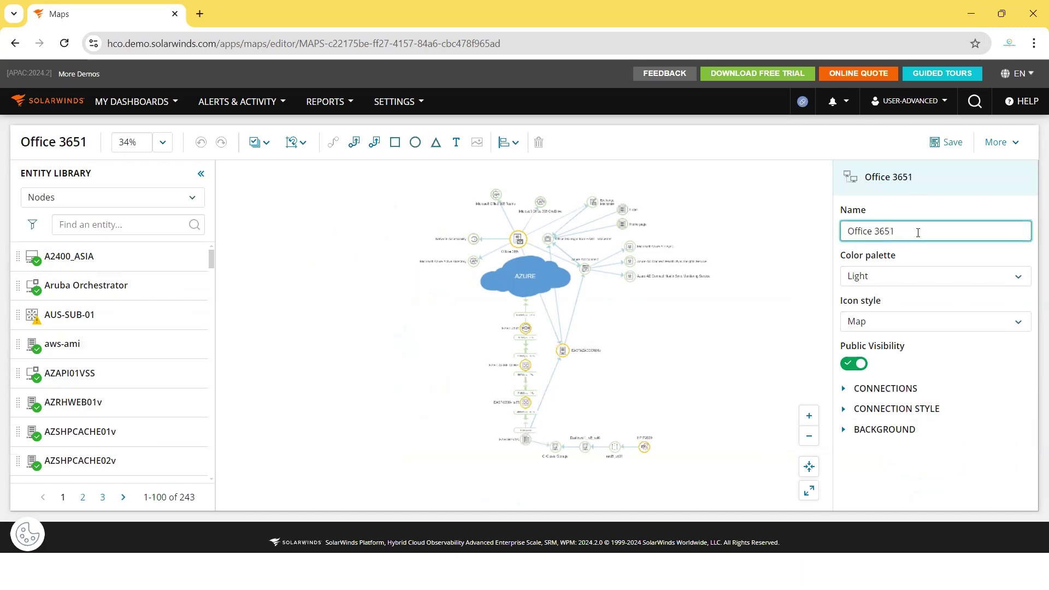
click(304, 229)
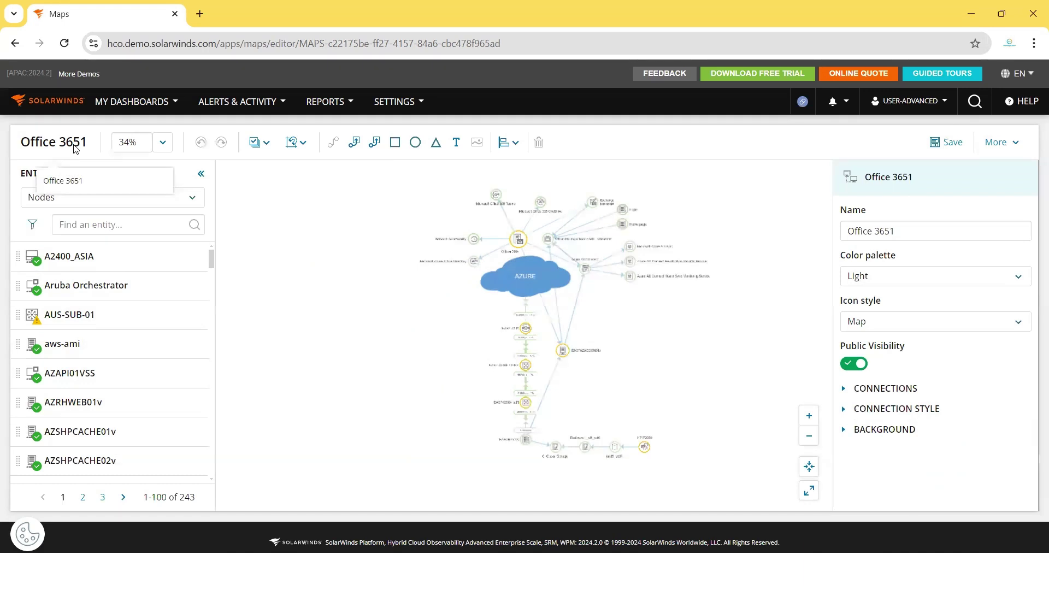
click(916, 233)
key(BackSpace)
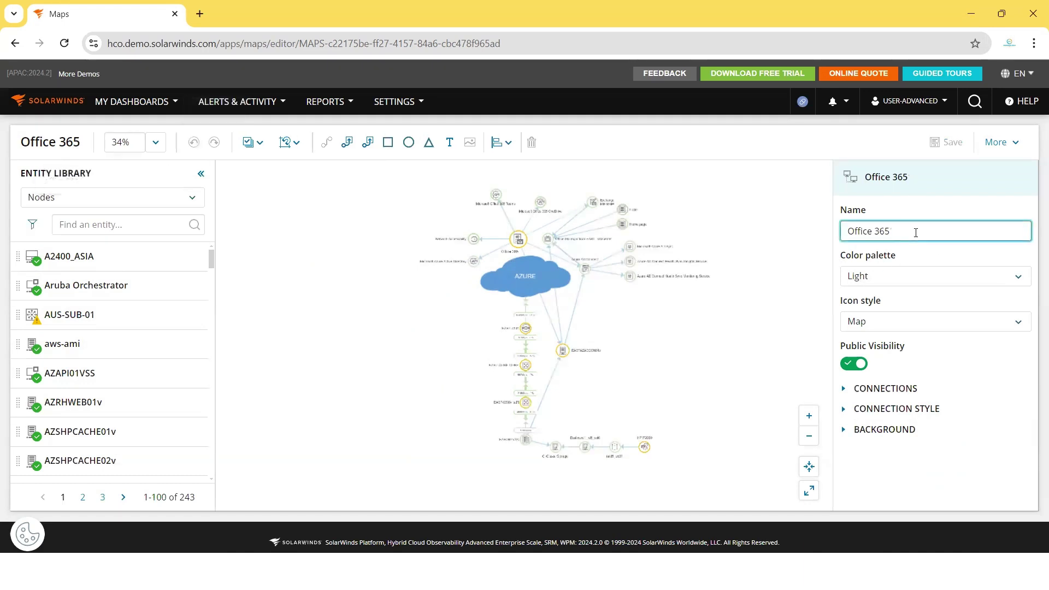
click(912, 287)
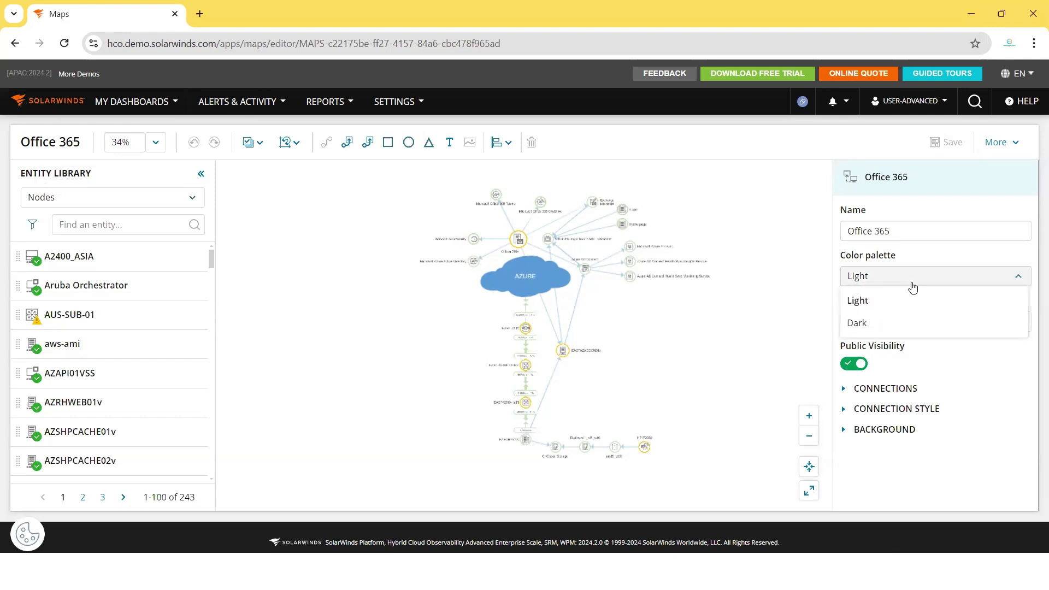
click(897, 323)
click(899, 278)
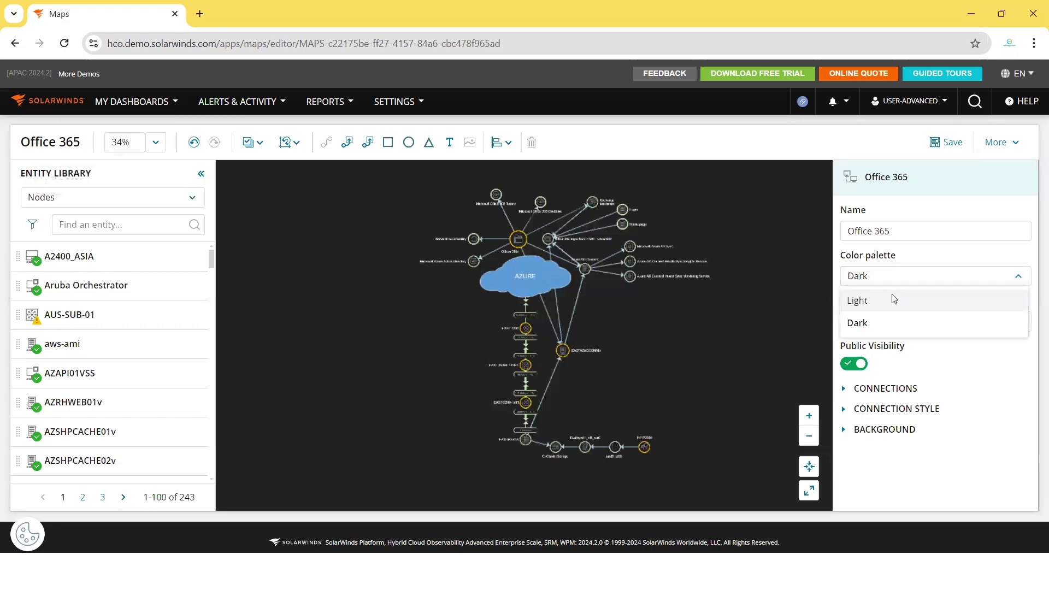
click(895, 298)
click(898, 323)
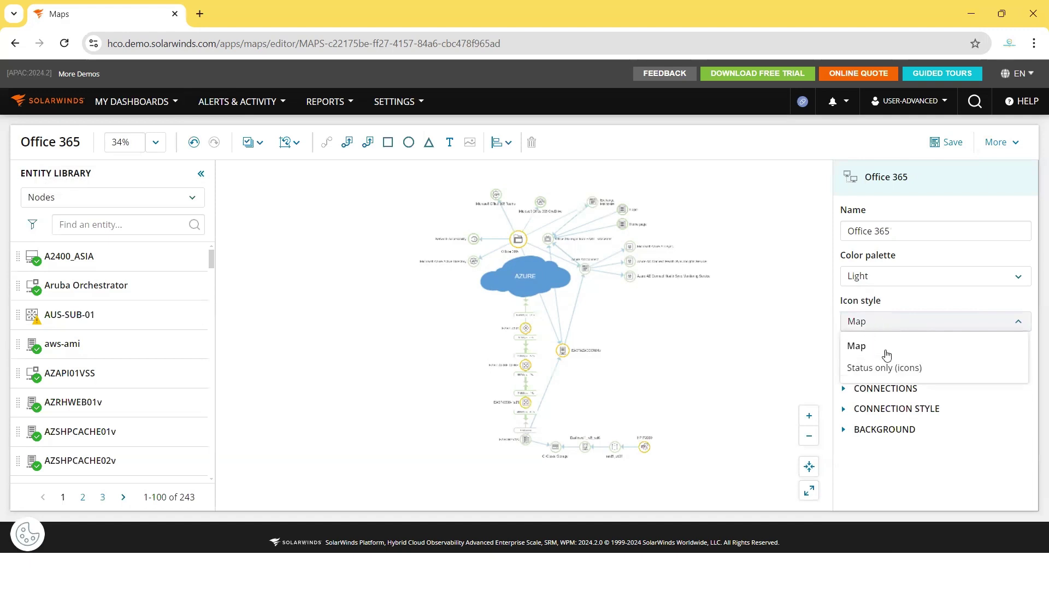
click(891, 368)
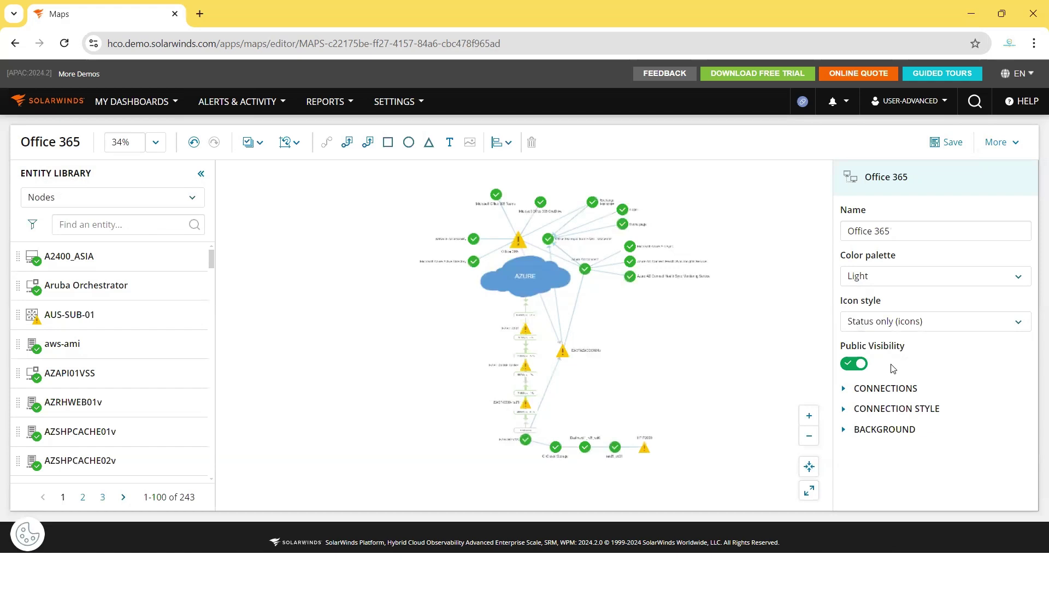
click(900, 328)
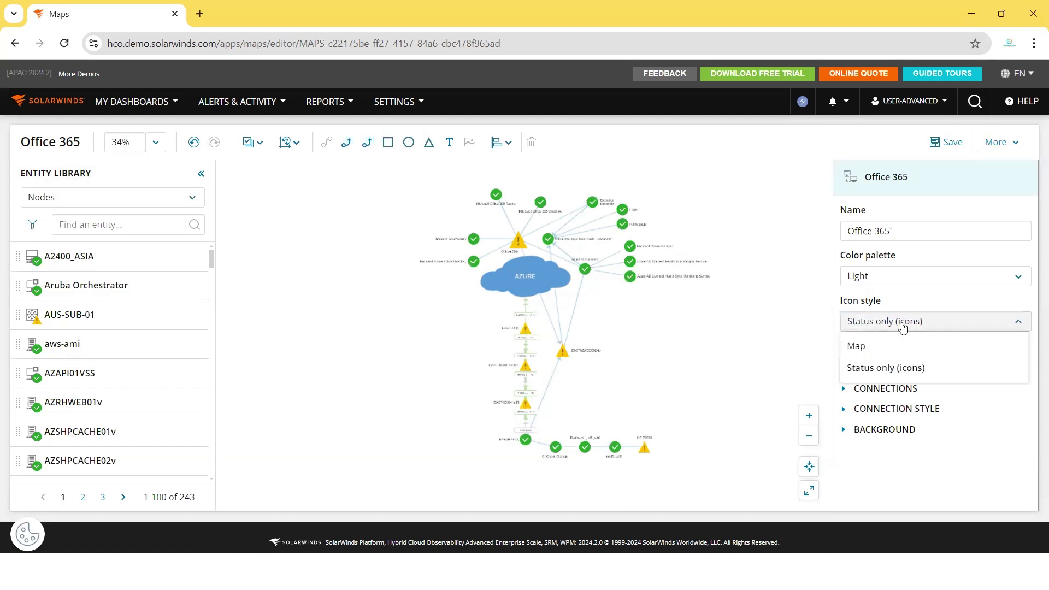
click(893, 346)
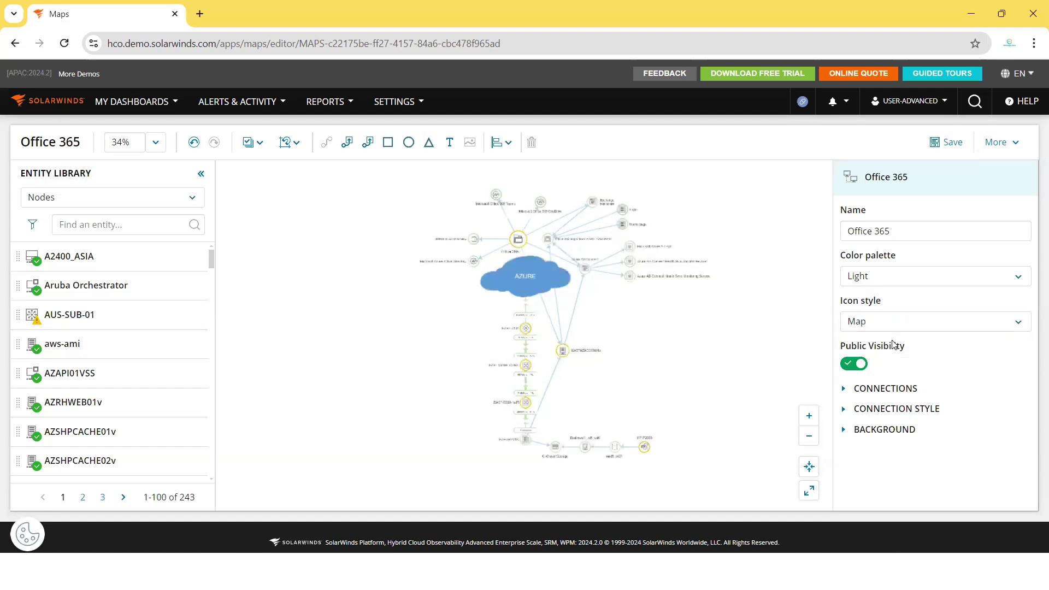
click(851, 366)
click(856, 368)
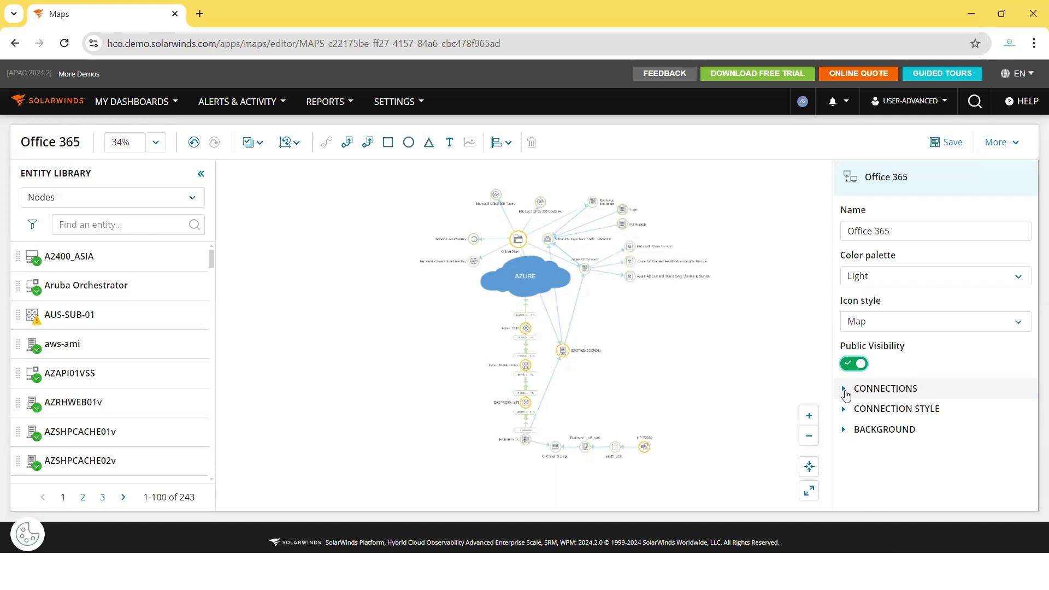
click(845, 389)
scroll(927, 428, down, 2)
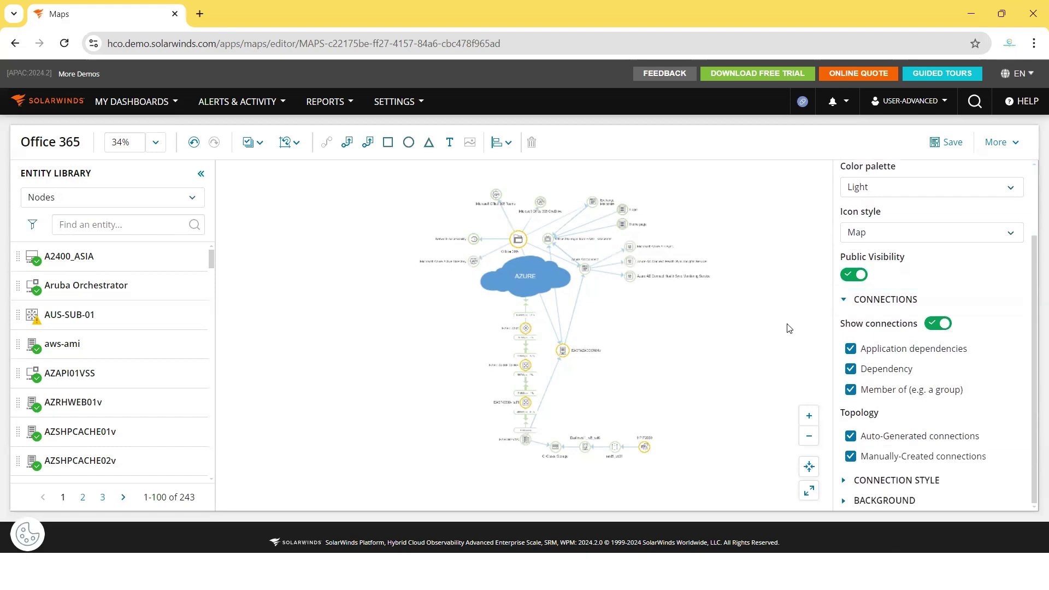
click(851, 370)
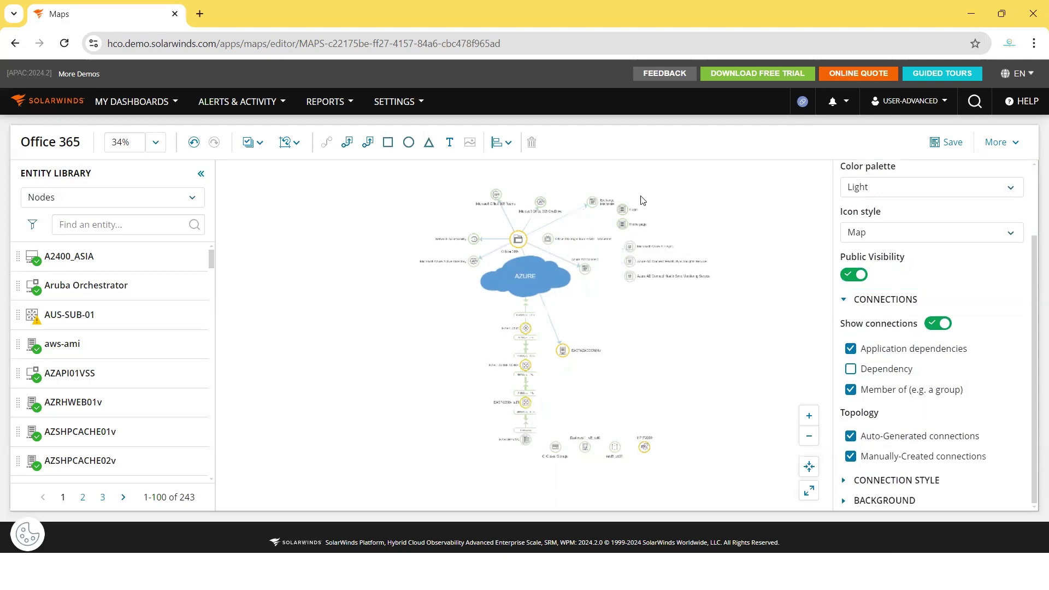
click(851, 370)
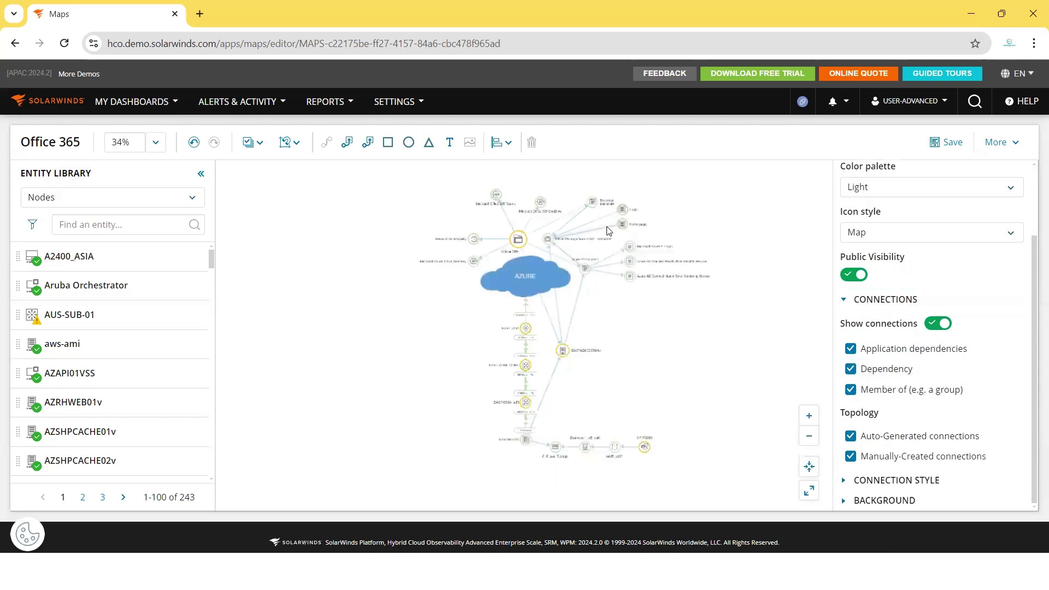
click(849, 391)
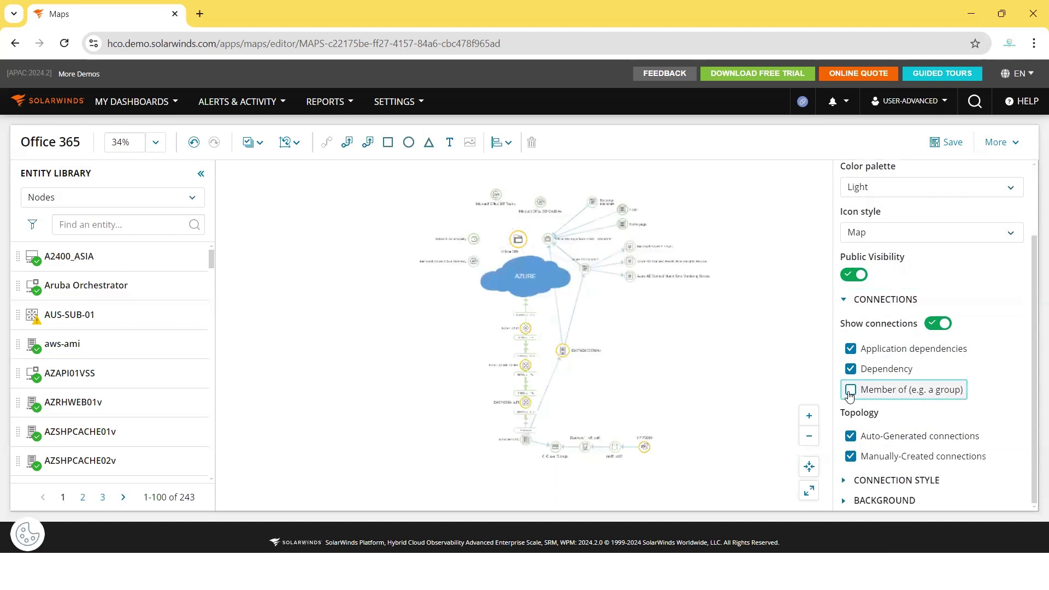
click(850, 391)
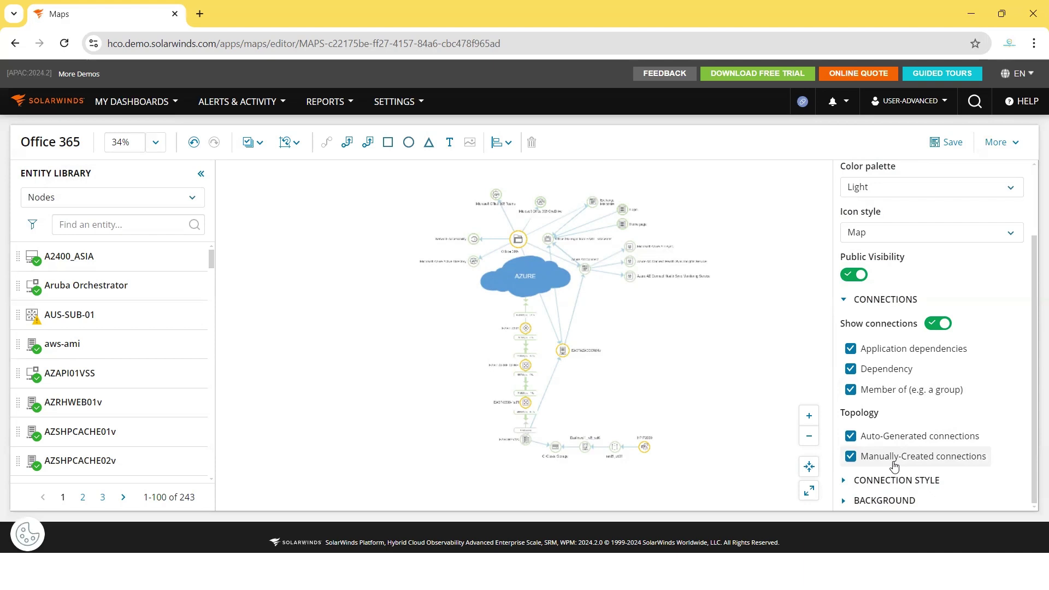
click(894, 465)
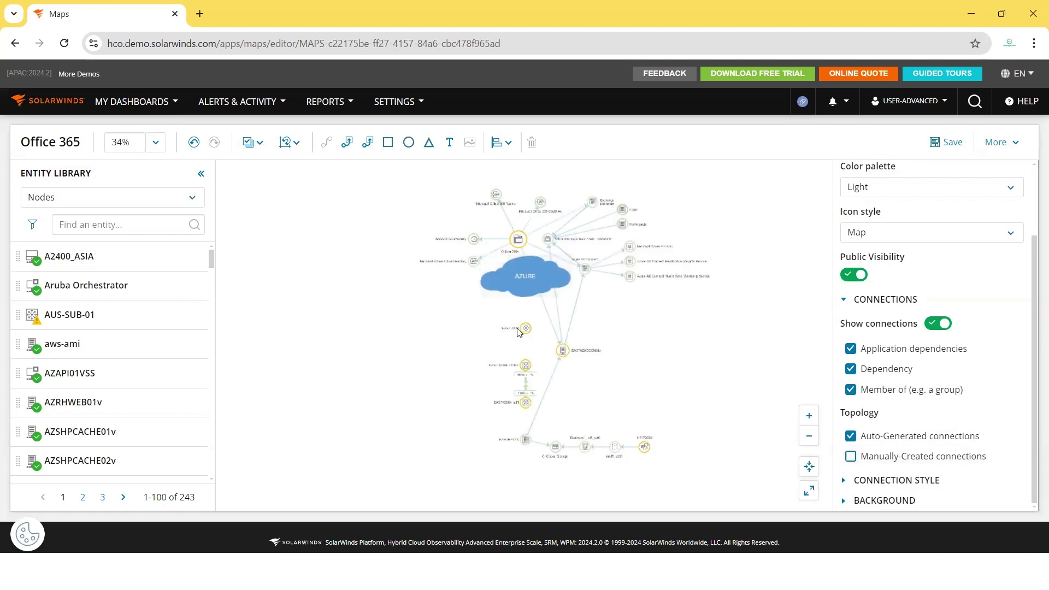
click(850, 456)
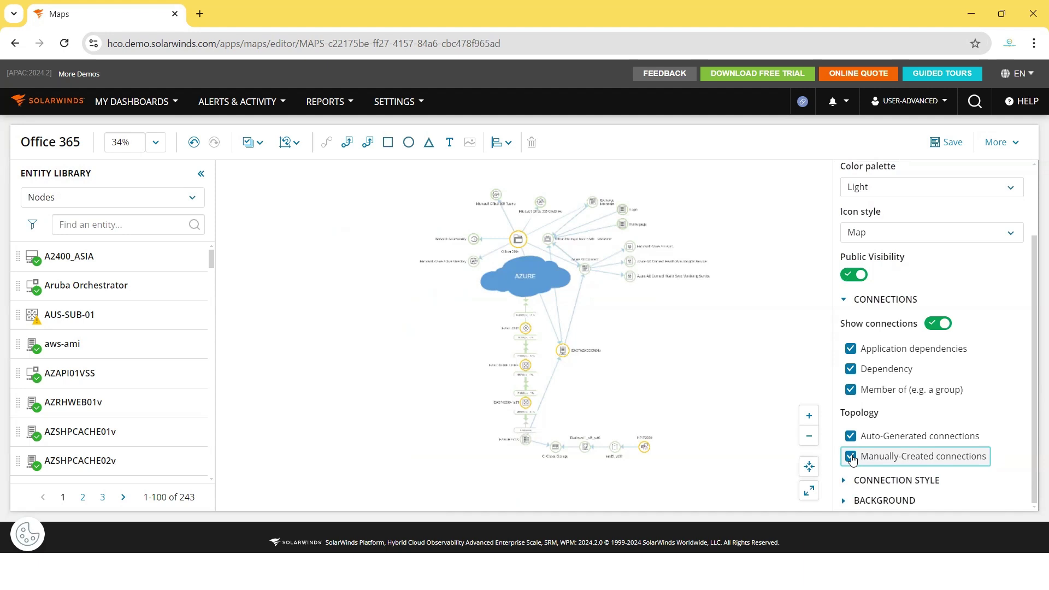
click(851, 437)
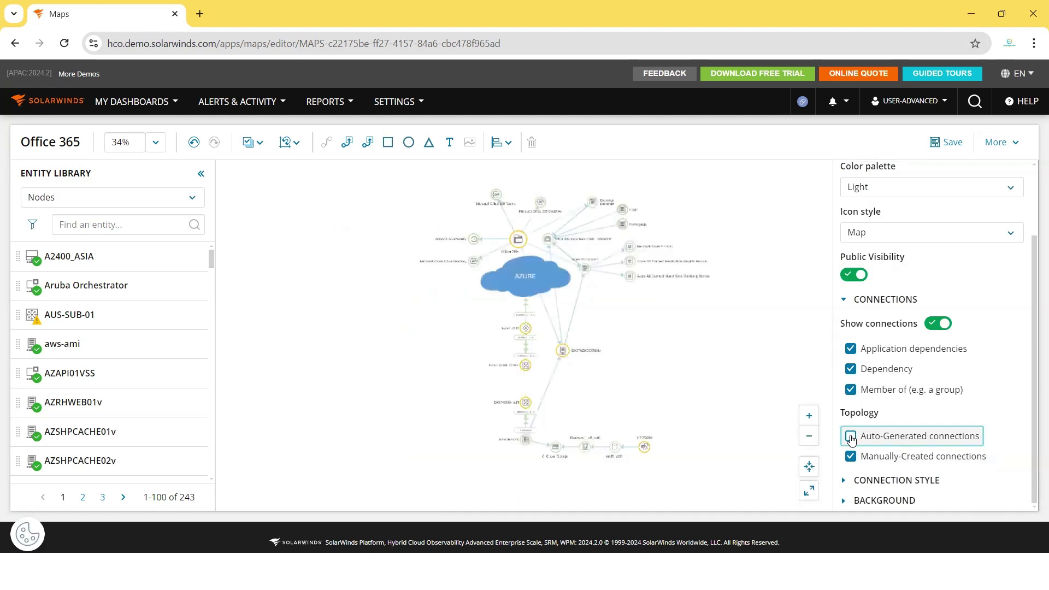
click(850, 437)
Keep connection metrics shown Always and set the map background colour to white.
click(853, 480)
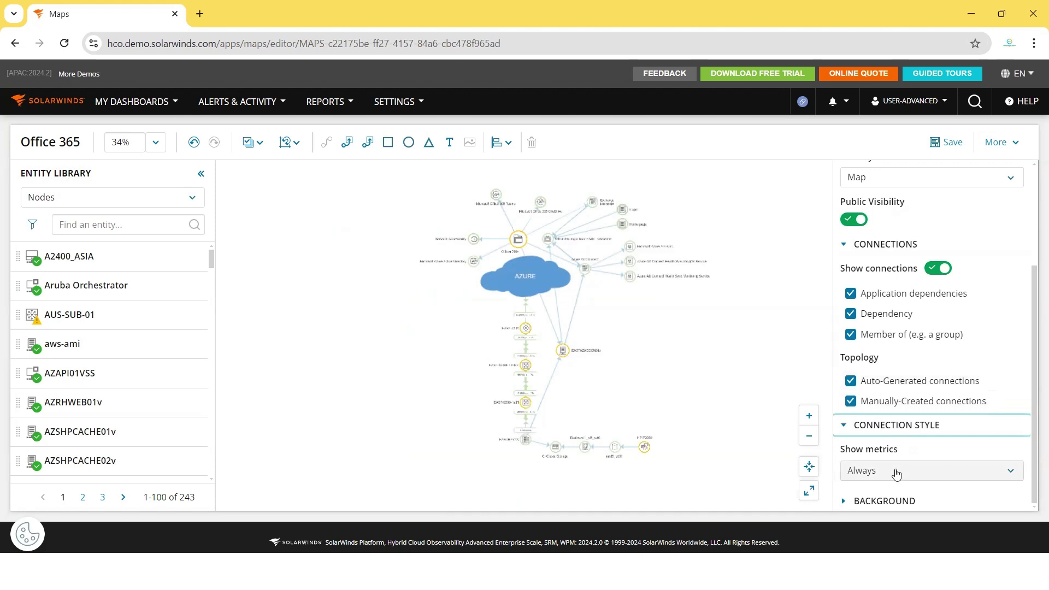
click(895, 473)
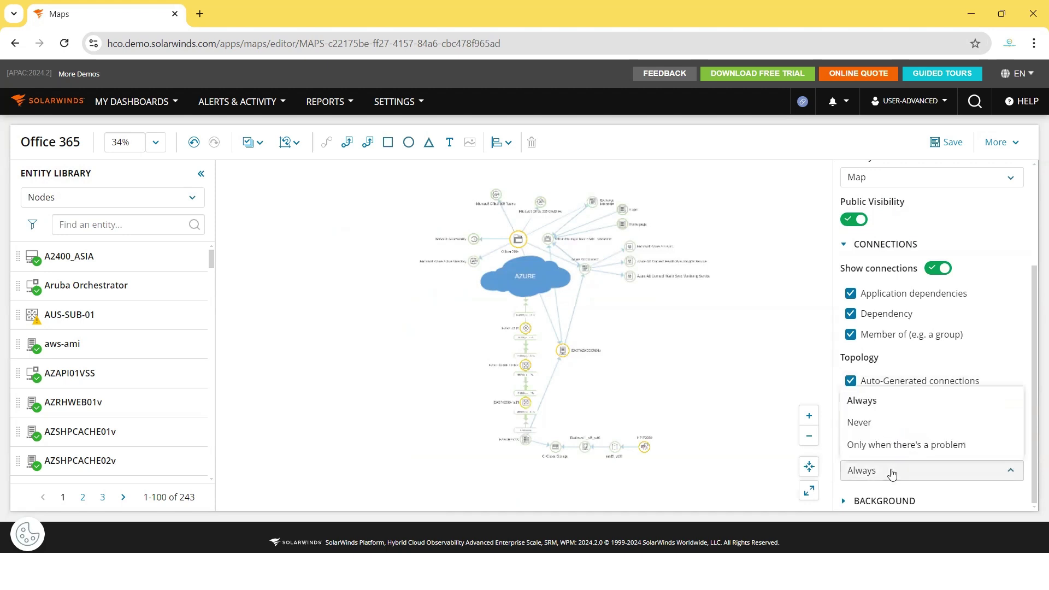
click(870, 400)
click(850, 502)
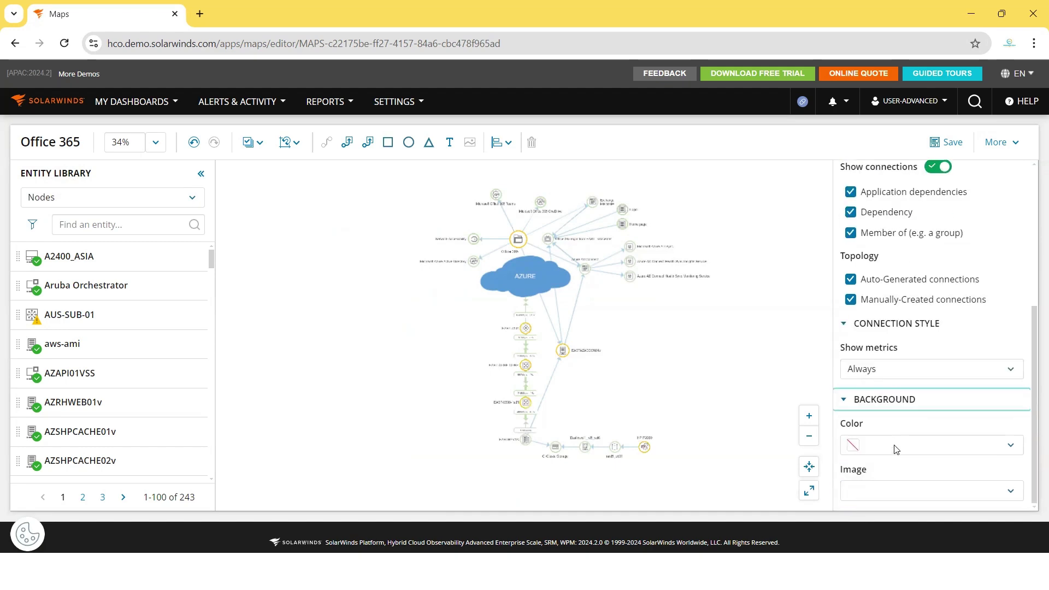
click(895, 447)
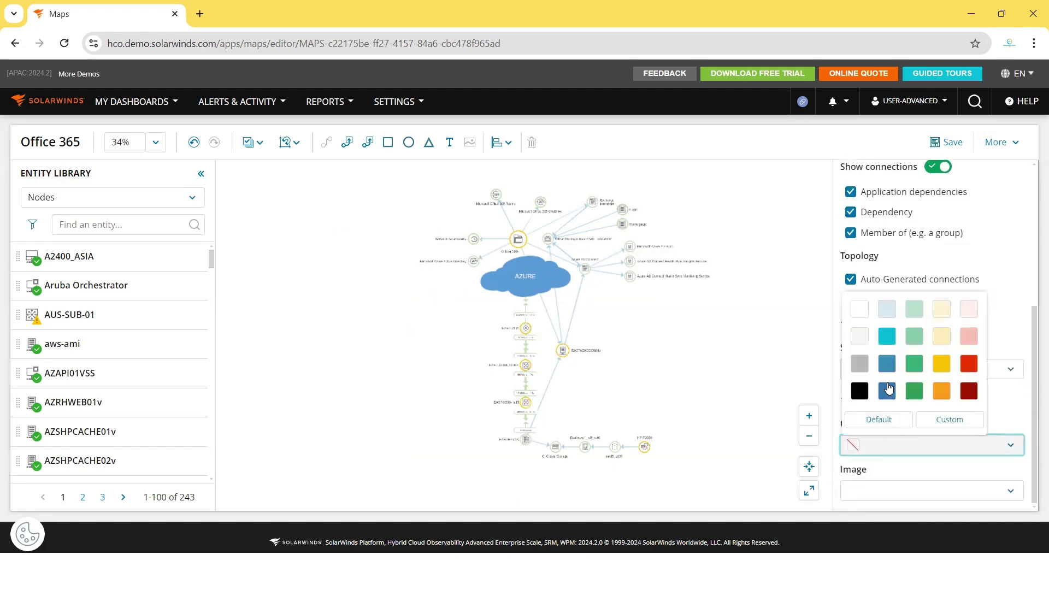
click(889, 388)
click(892, 444)
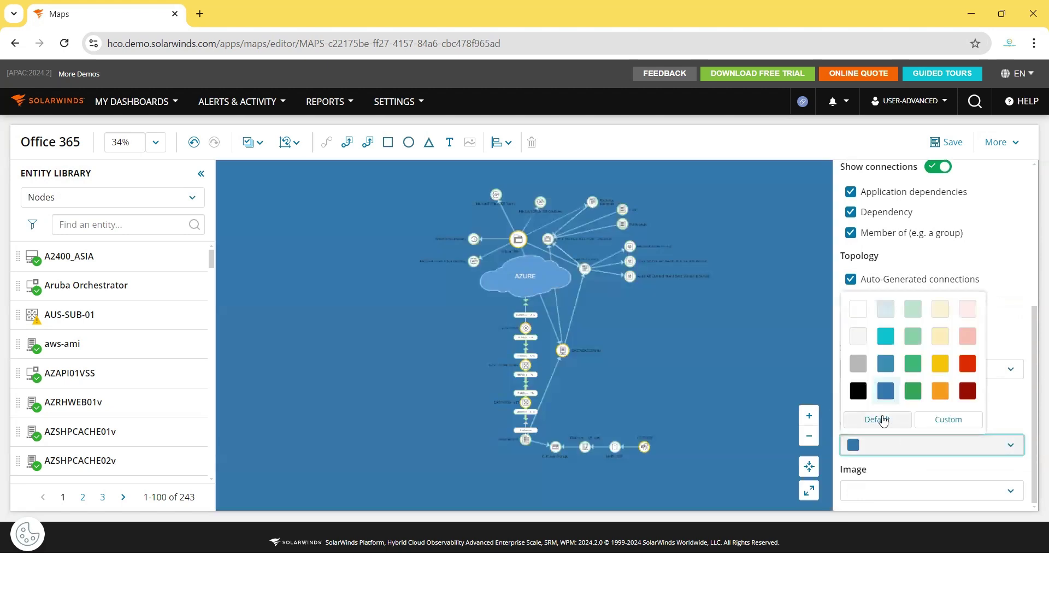
click(858, 326)
Try the blue cloud background image, then reset the background image to none.
click(895, 502)
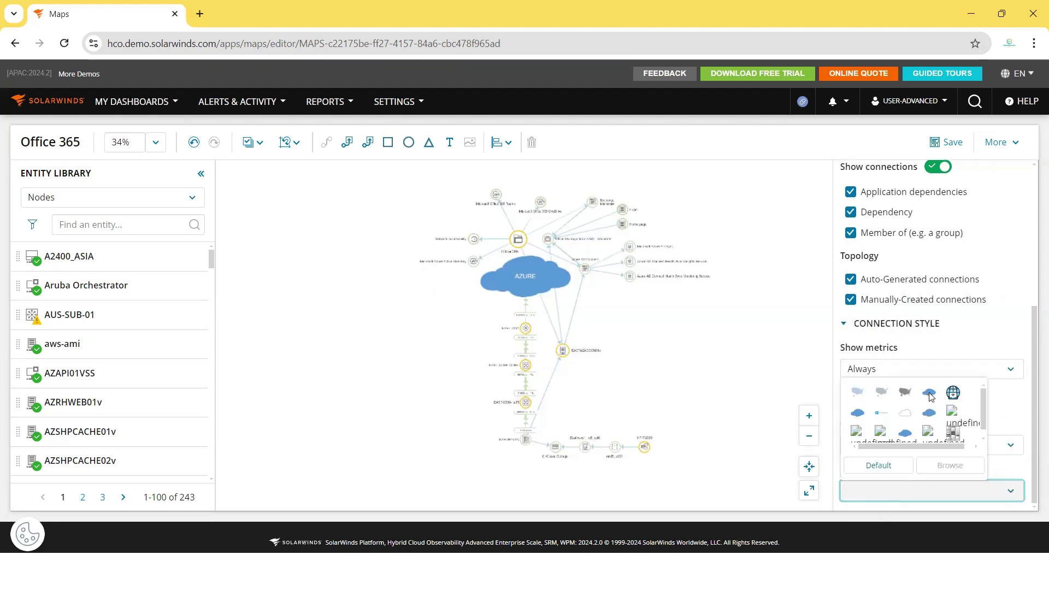
click(929, 393)
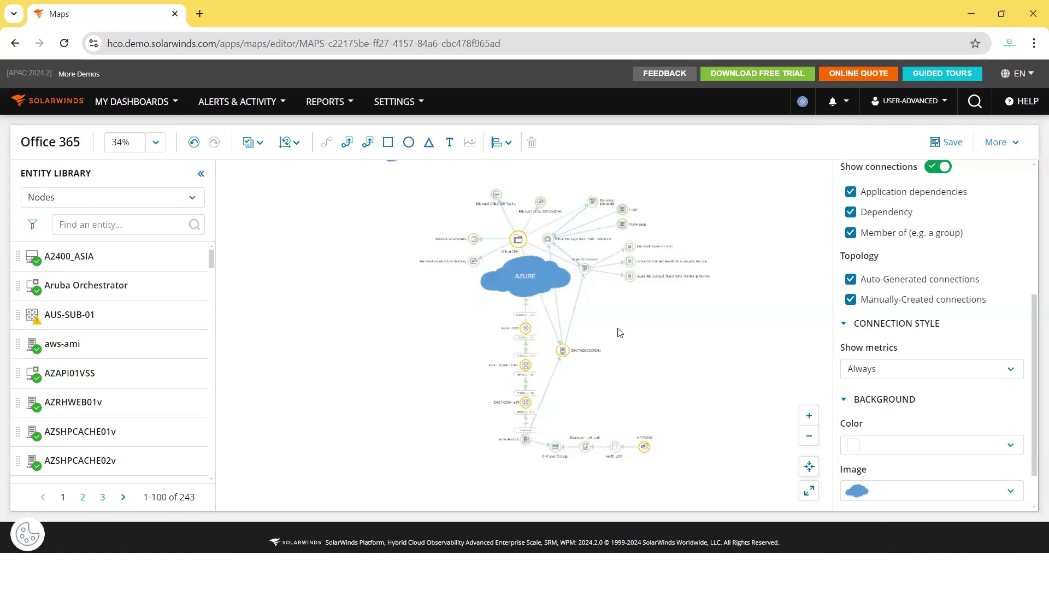
click(810, 437)
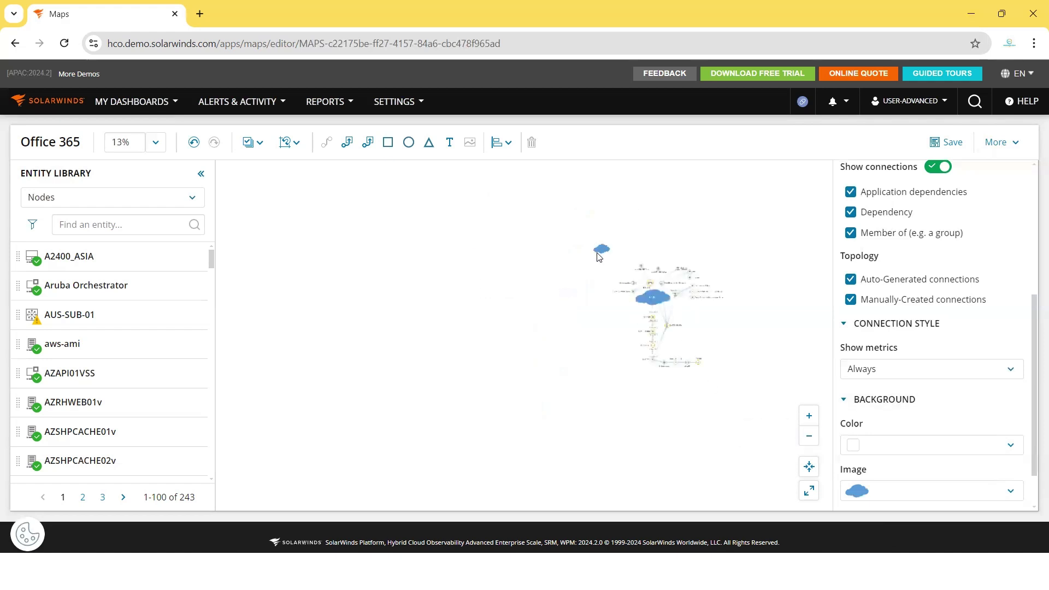
click(889, 487)
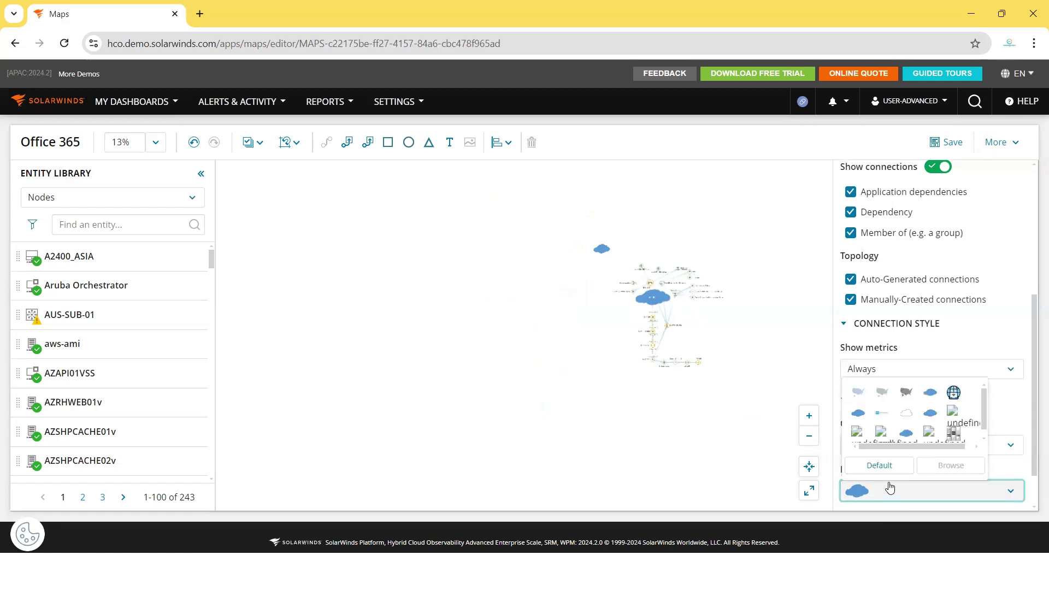
click(879, 465)
click(809, 491)
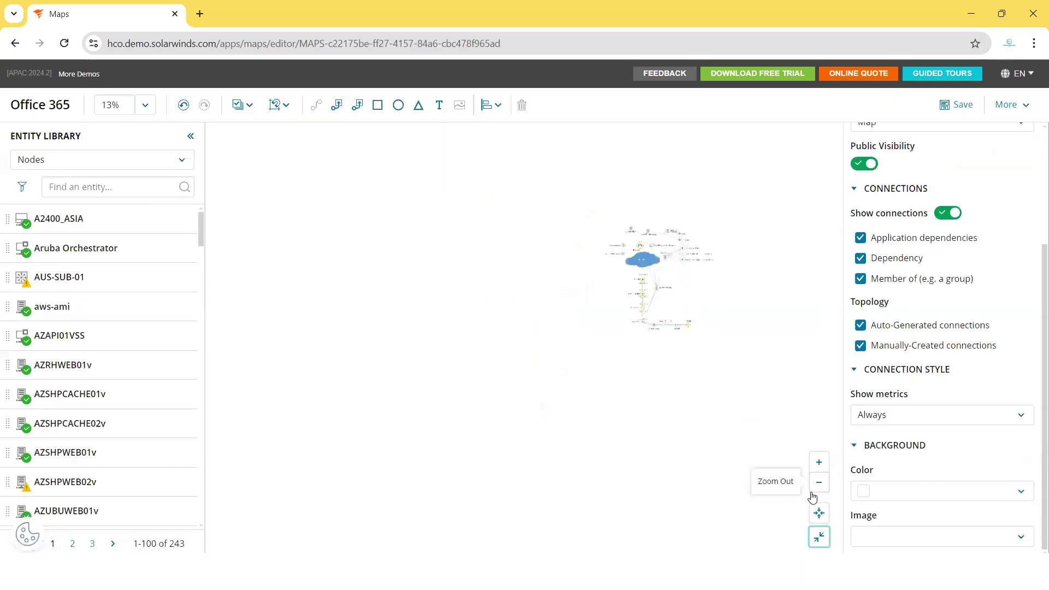
click(819, 538)
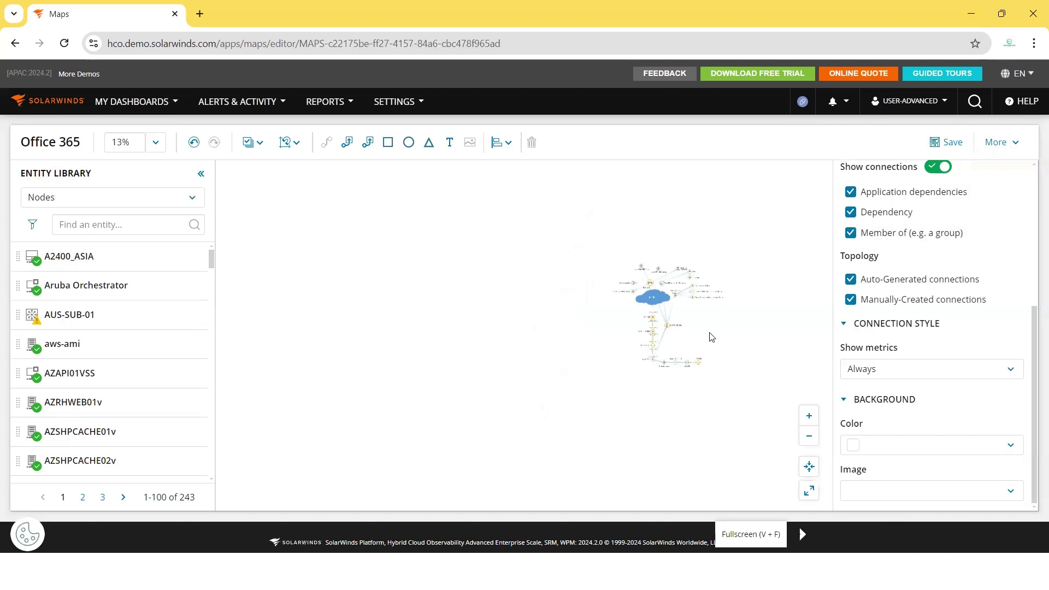
Leave the Office 365 map editor for the Main Settings & Administration page via SETTINGS.
scroll(710, 335, down, 2)
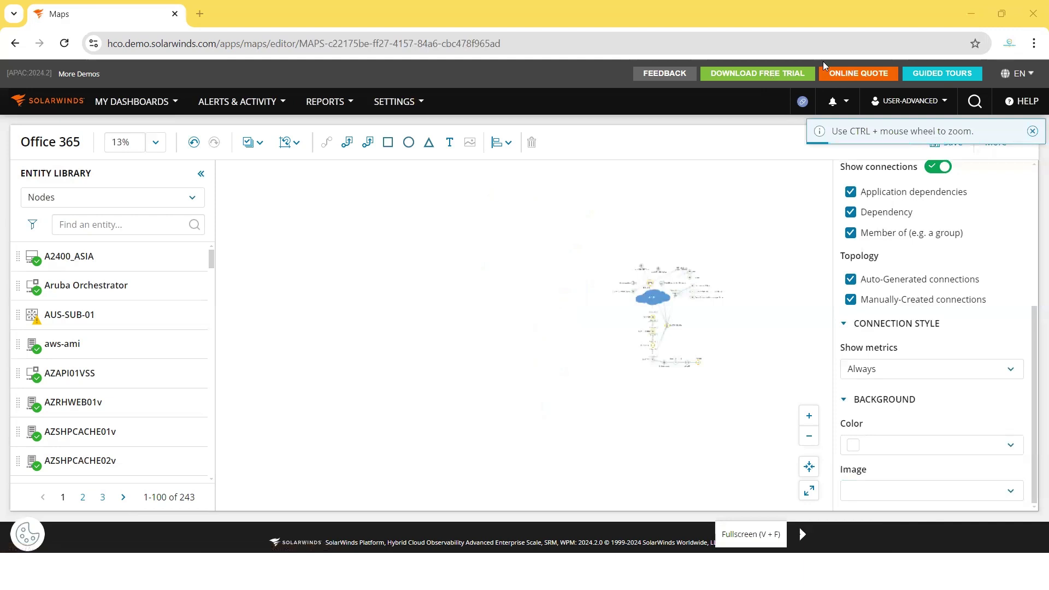
mouse_move(394, 108)
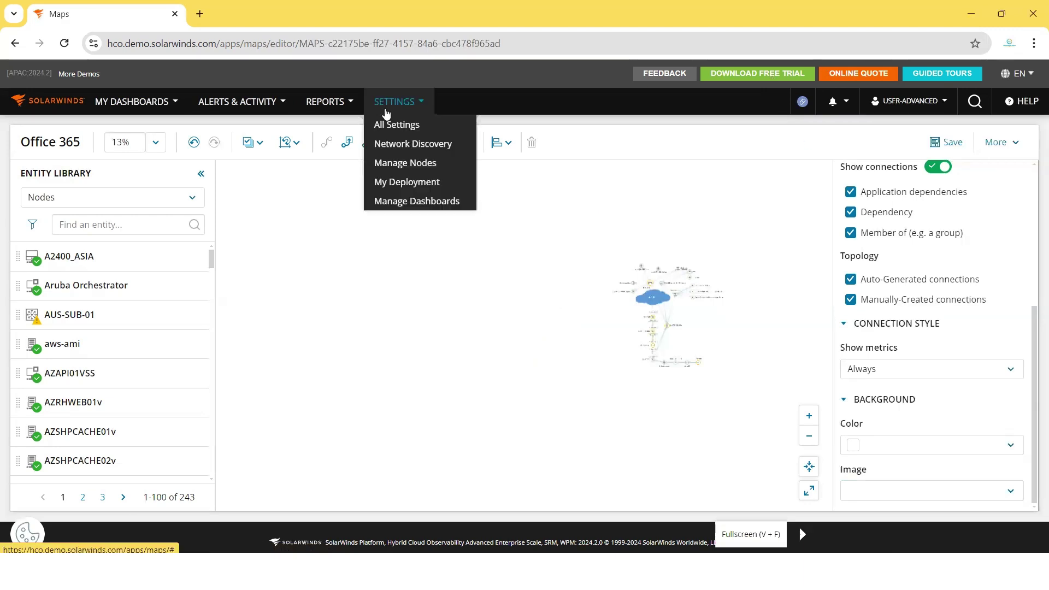
click(414, 130)
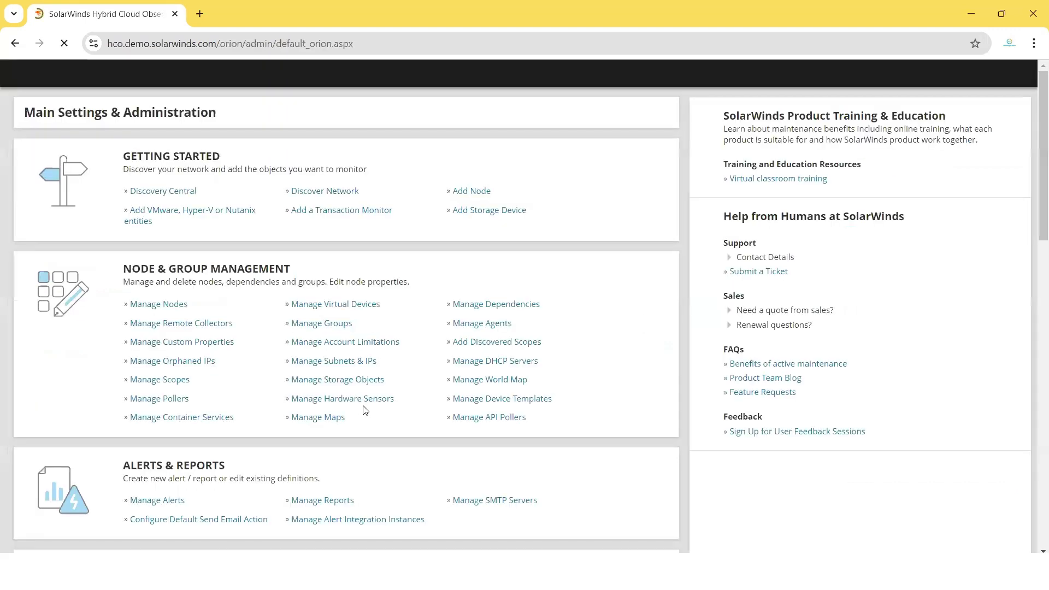
Open Manage Maps and create a blank New Map.
scroll(365, 410, down, 1)
click(318, 363)
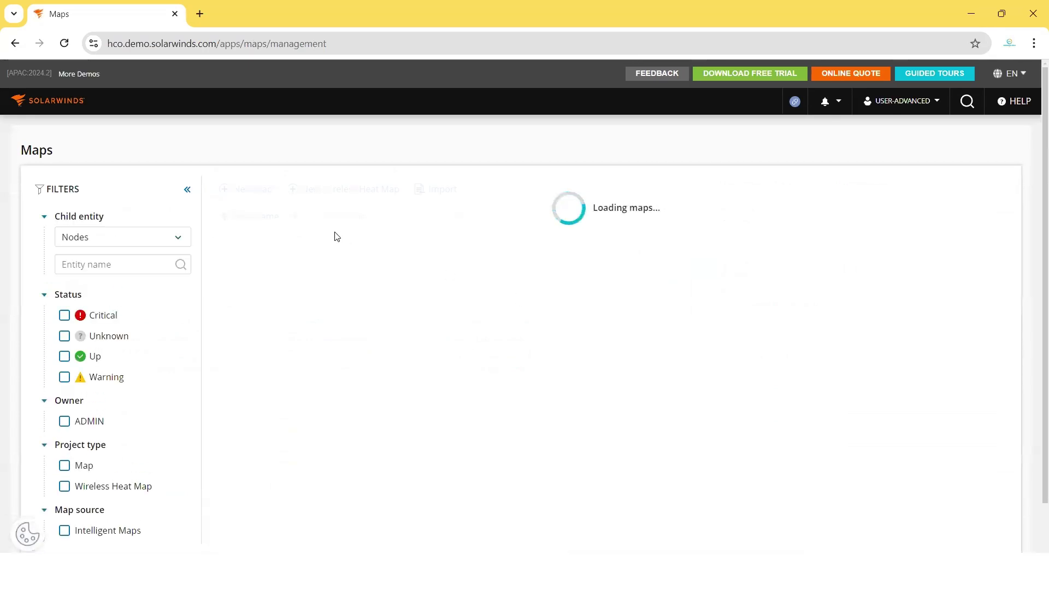
click(250, 191)
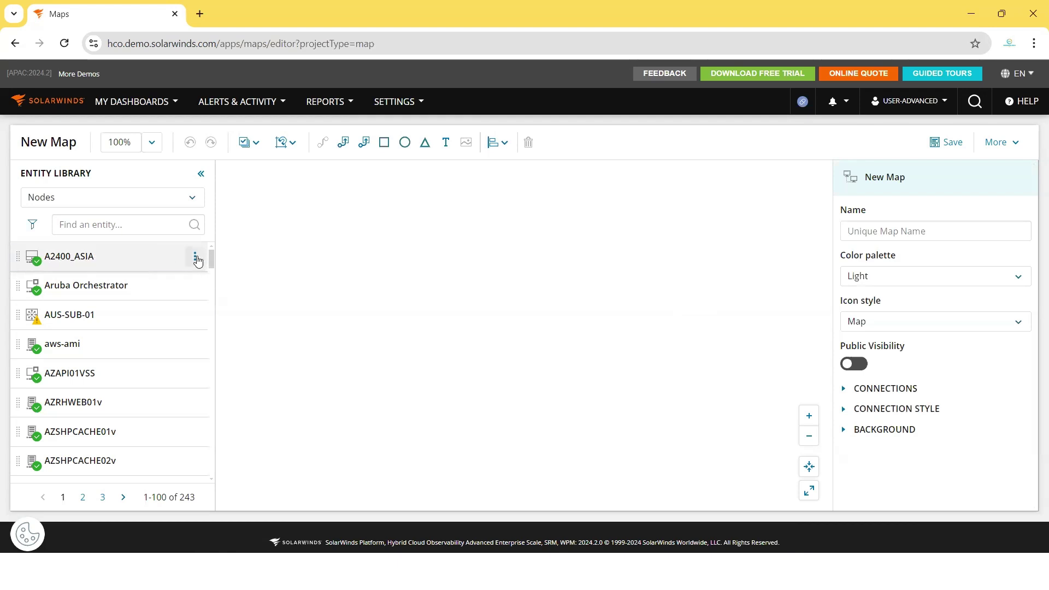
Filter the entity library to A2400_ASIA's related entities, after briefly trying connected entities.
click(197, 258)
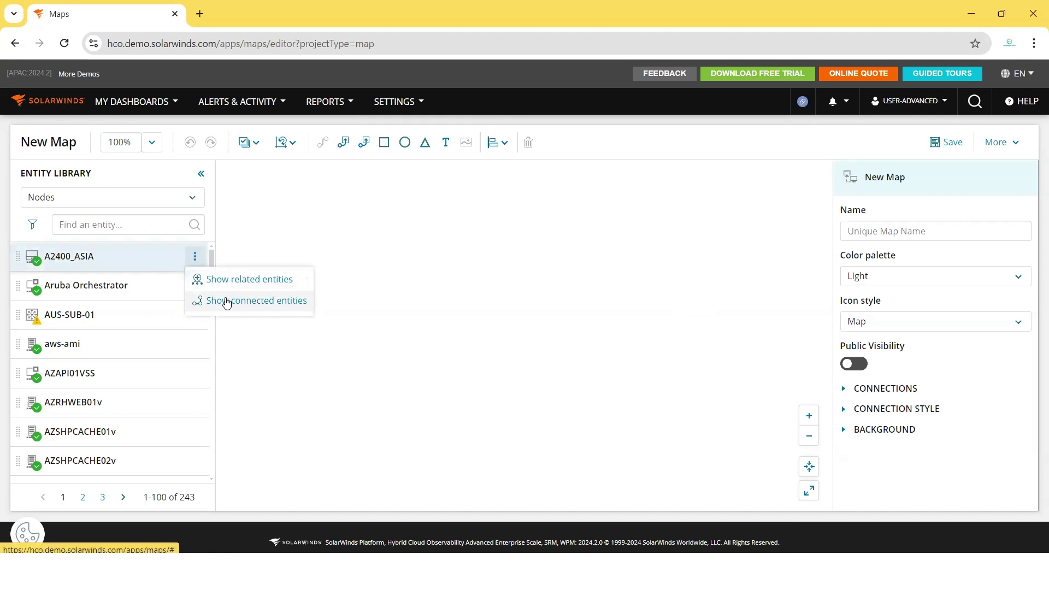
click(246, 301)
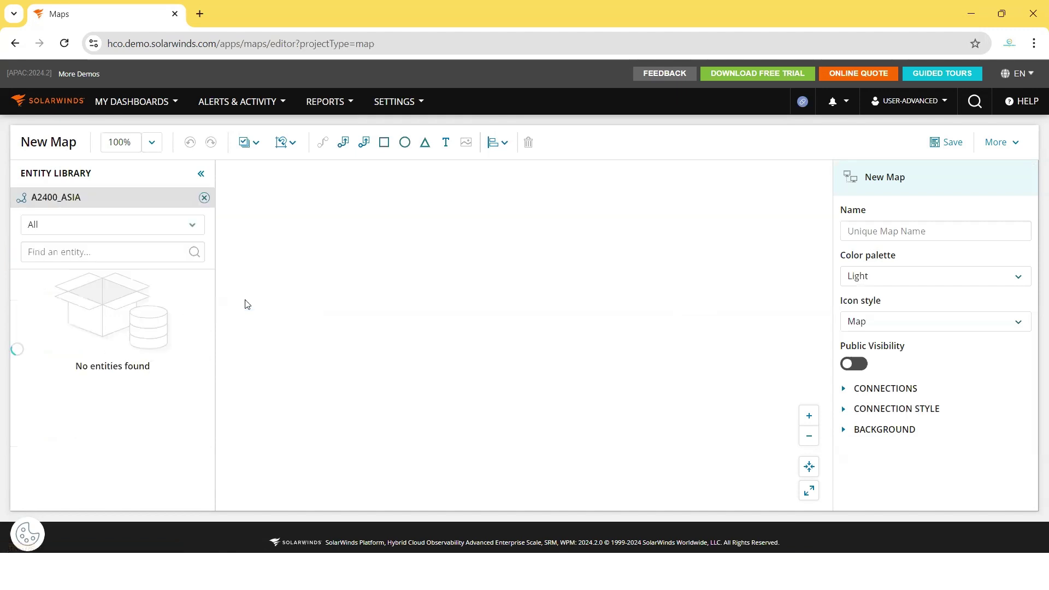
click(204, 198)
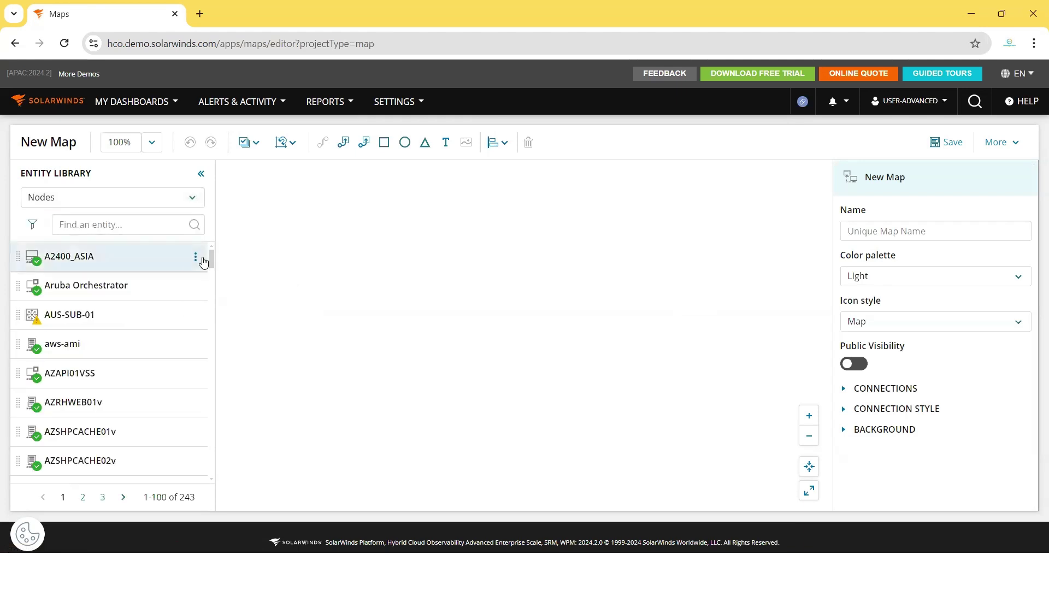
click(195, 257)
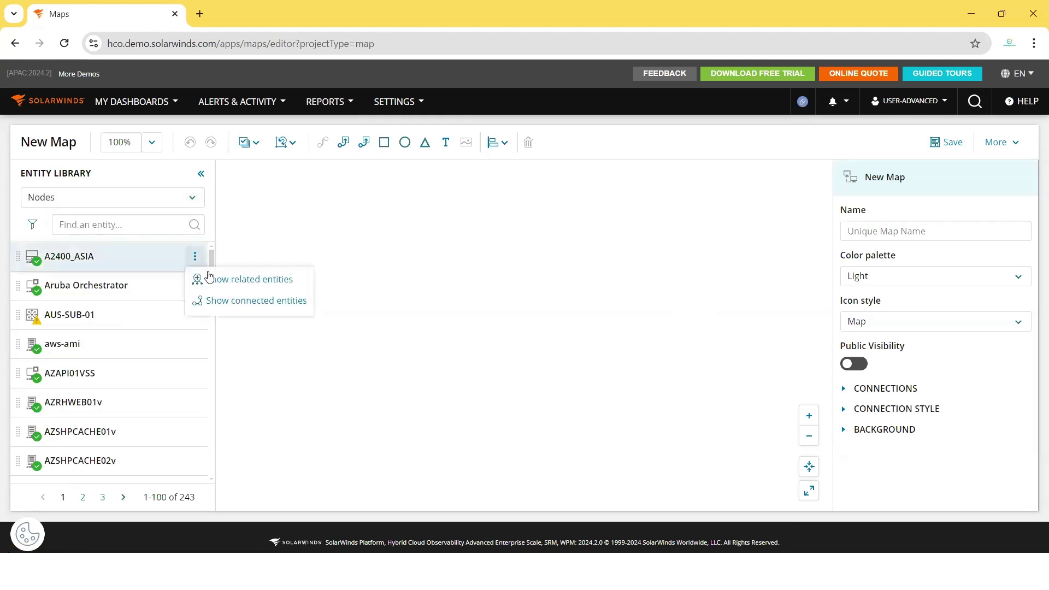
click(275, 281)
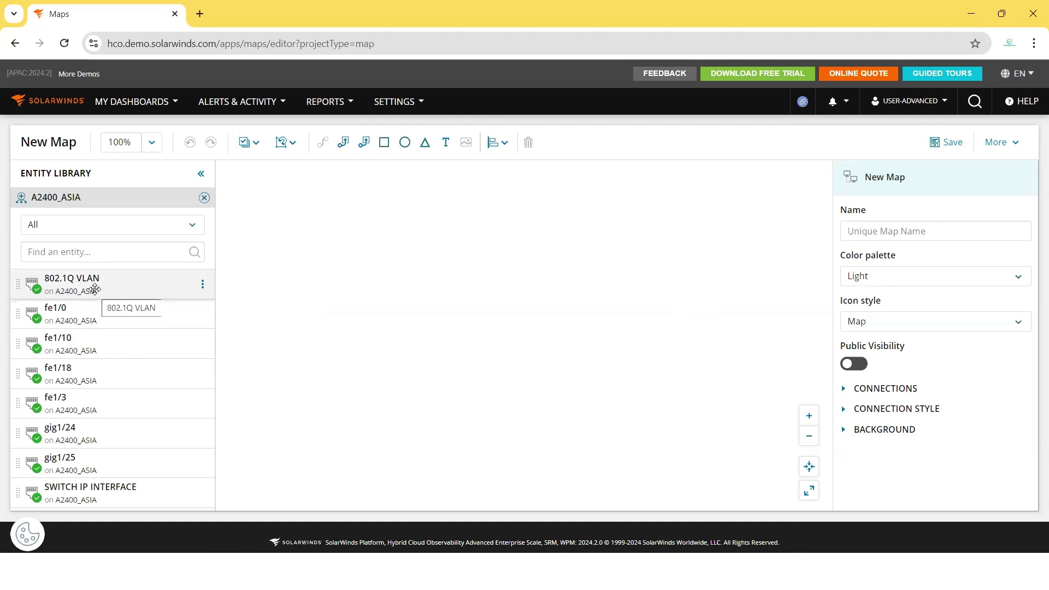
Place the 802.1Q VLAN, the fe1/0 interface and the A2400_ASIA node on the canvas.
drag(81, 285, 536, 352)
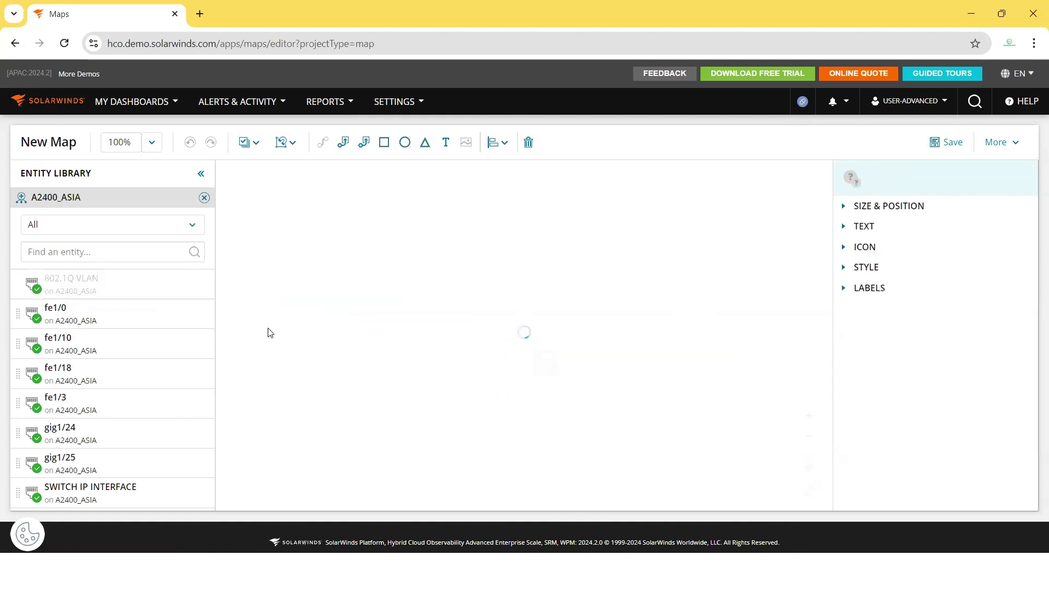
drag(102, 316, 394, 368)
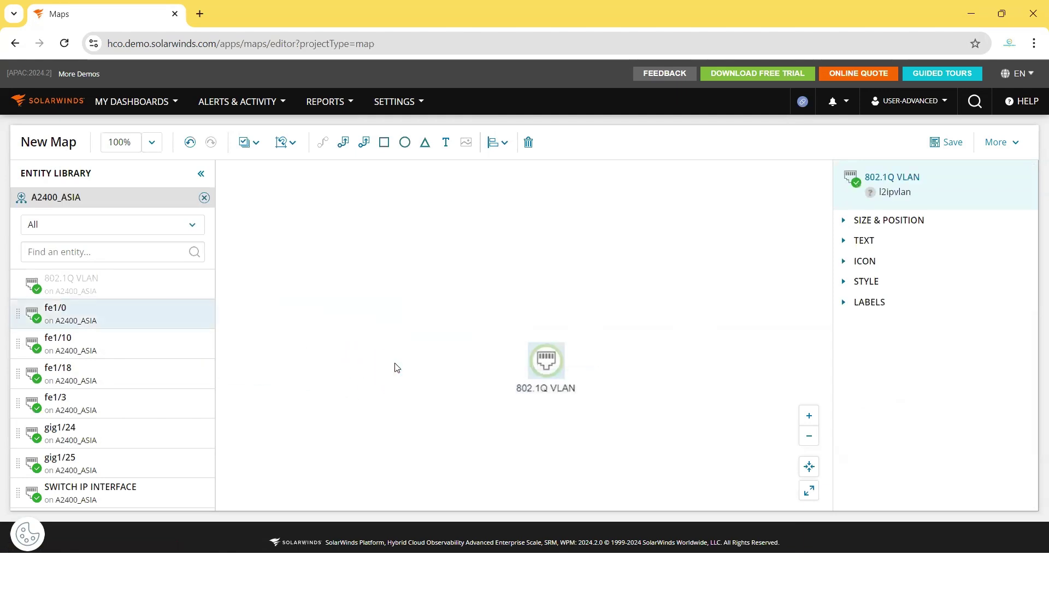
click(203, 198)
drag(85, 261, 474, 259)
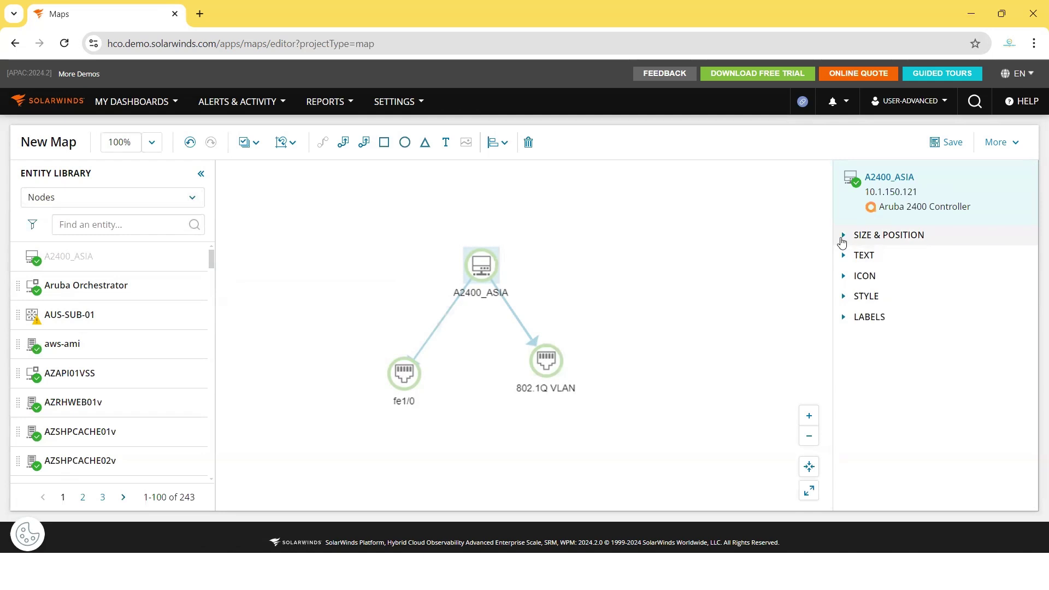
In A2400_ASIA's Text settings, try appending ' TEST' to the label, then revert to {{{displayName}}}.
click(842, 242)
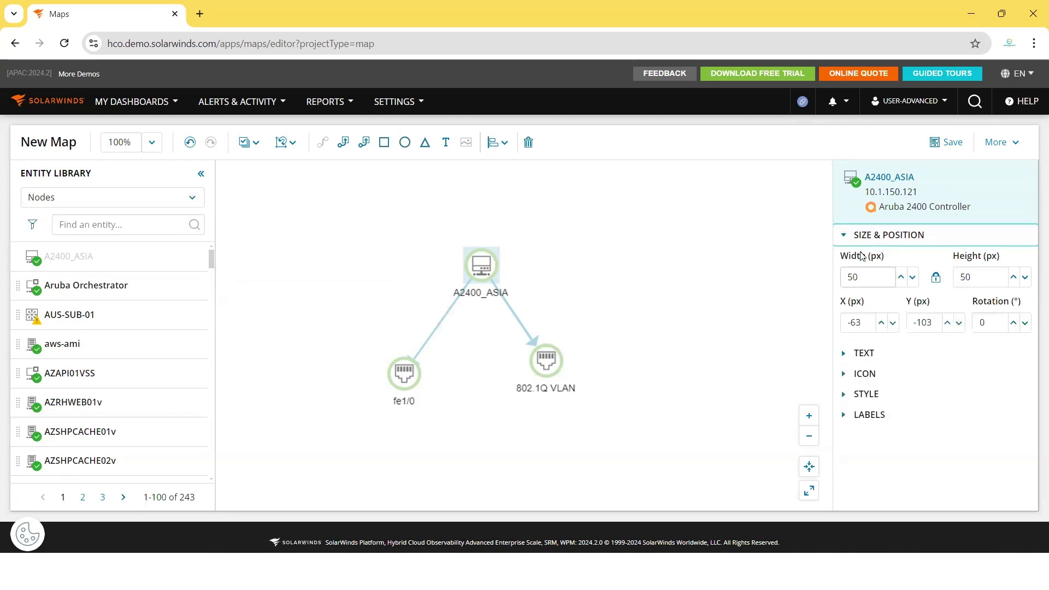
click(845, 236)
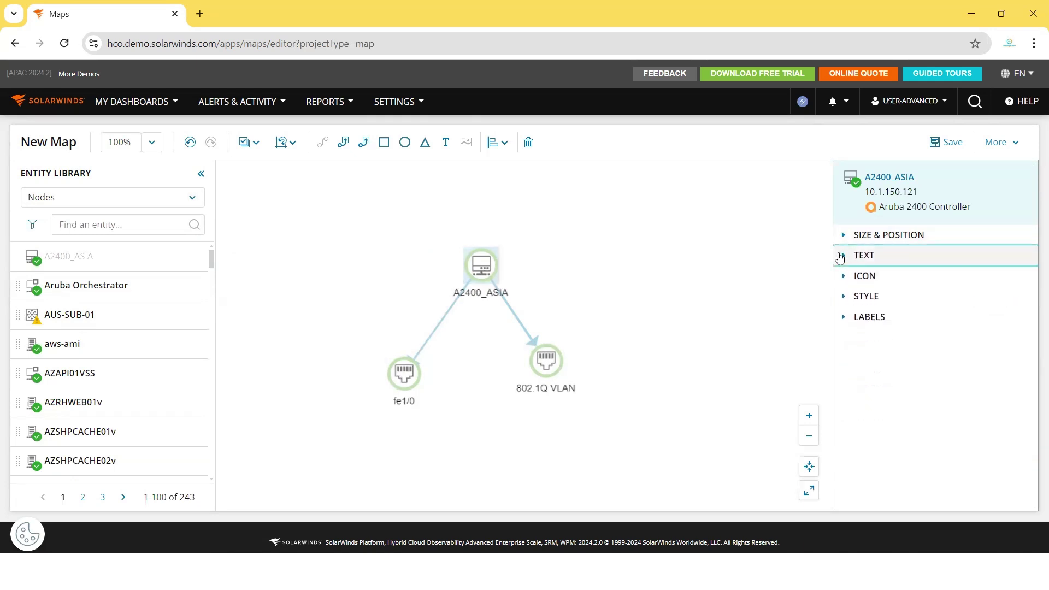
click(840, 257)
click(926, 300)
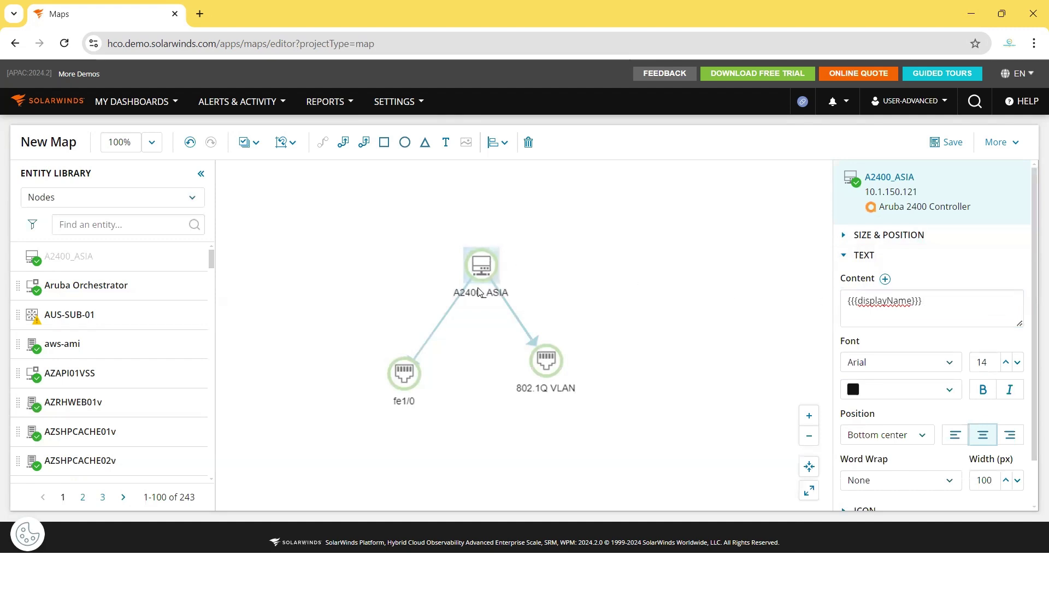
click(925, 295)
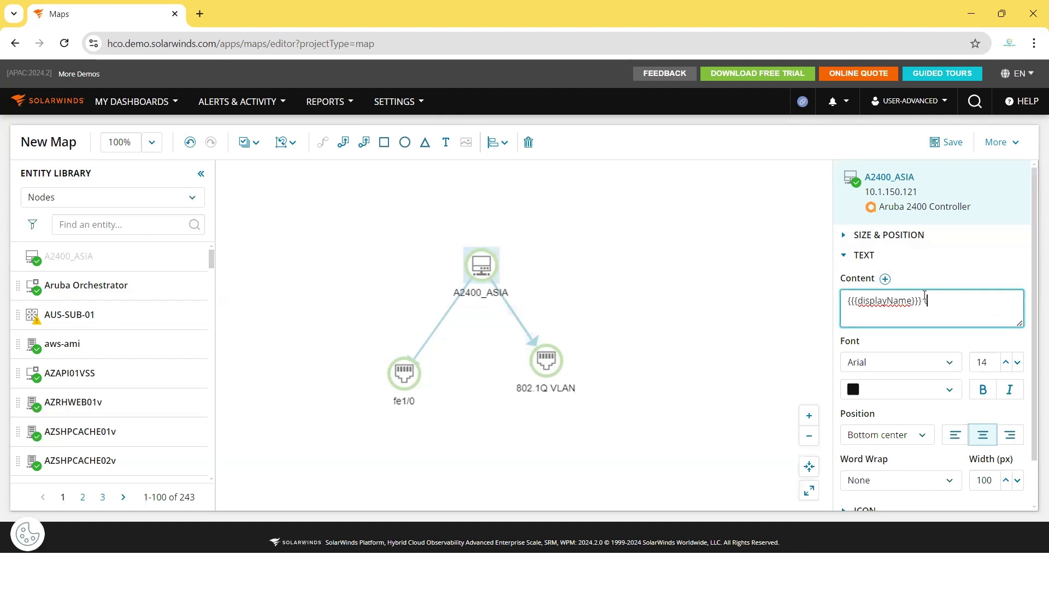
text(TEST)
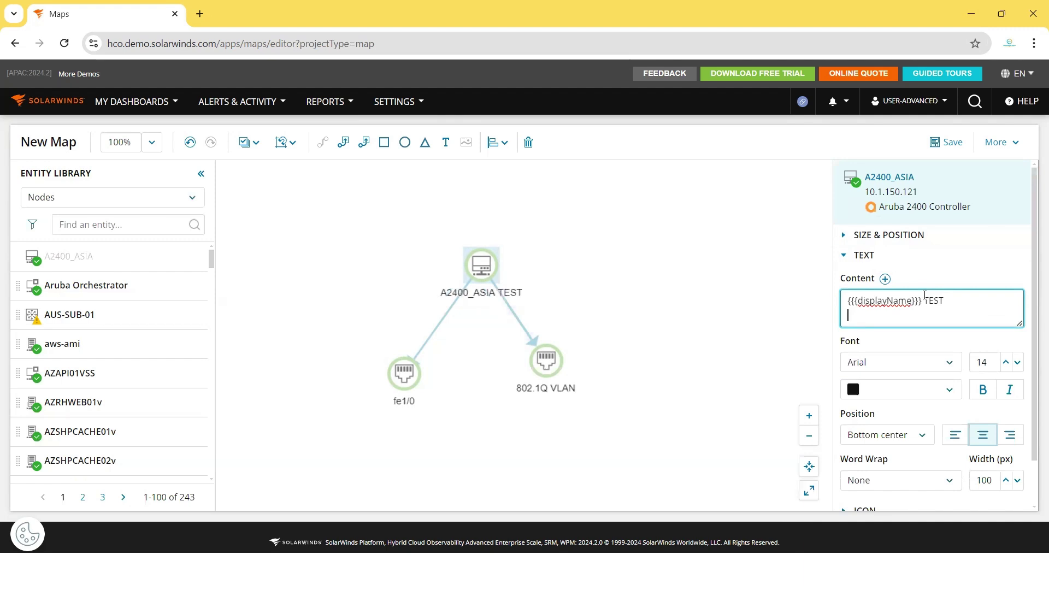
click(951, 304)
click(880, 344)
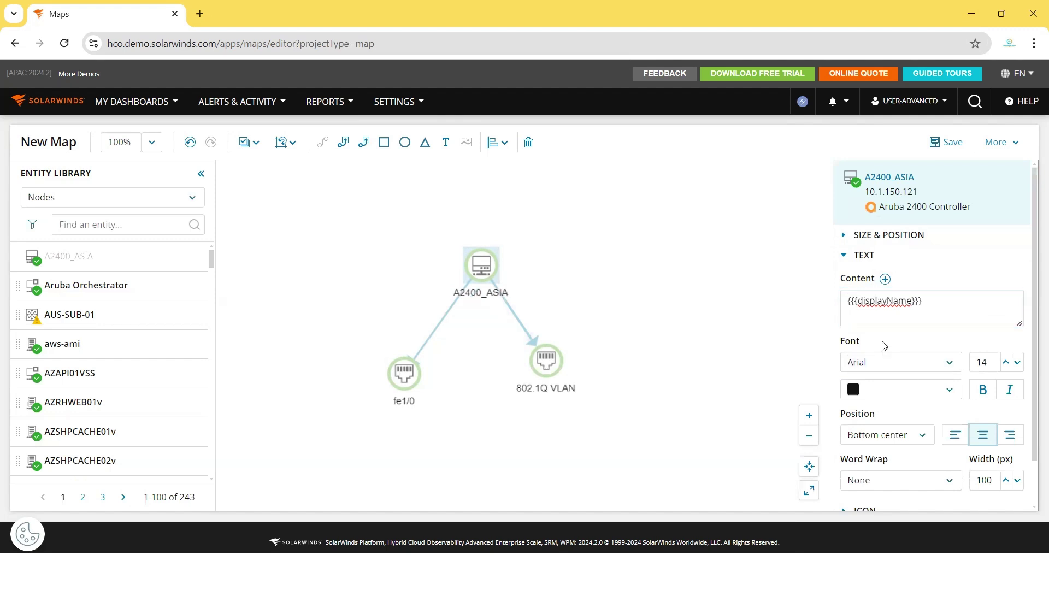
scroll(880, 344, down, 1)
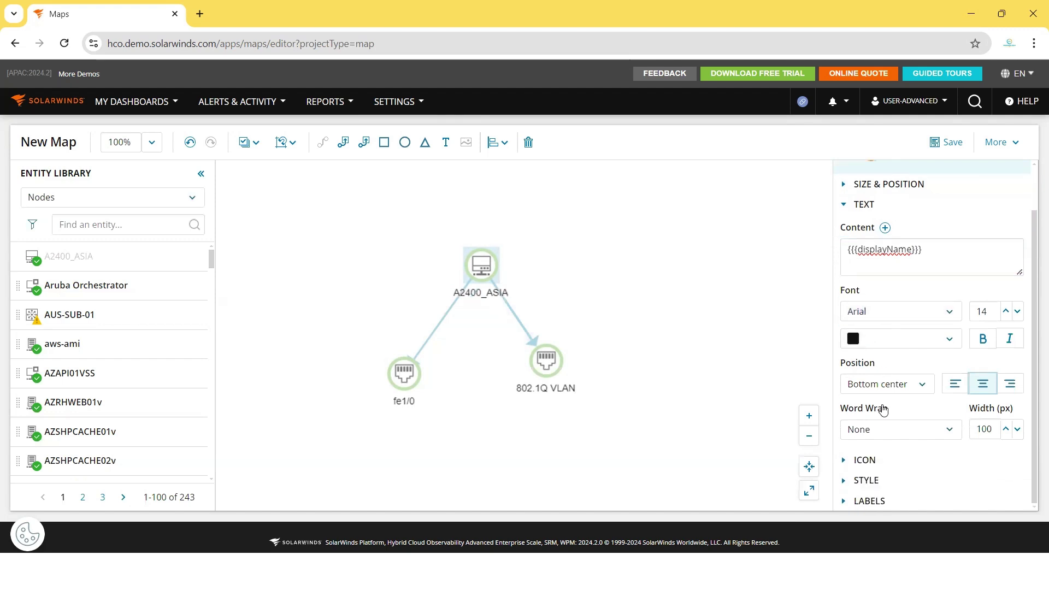
Give A2400_ASIA the stacked-database icon and turn on its status badge.
click(850, 459)
scroll(897, 440, down, 3)
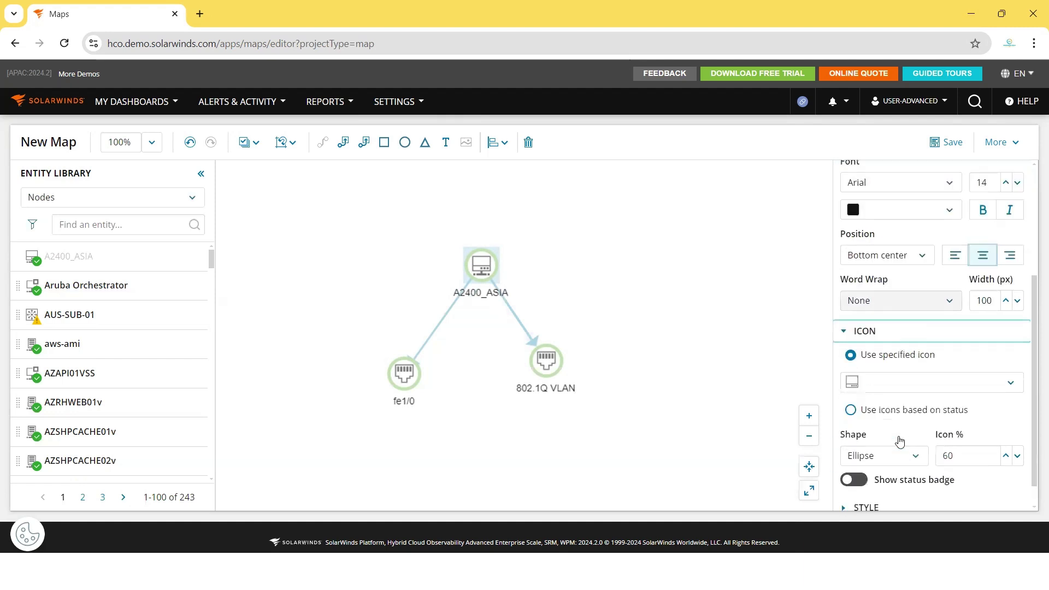
click(874, 355)
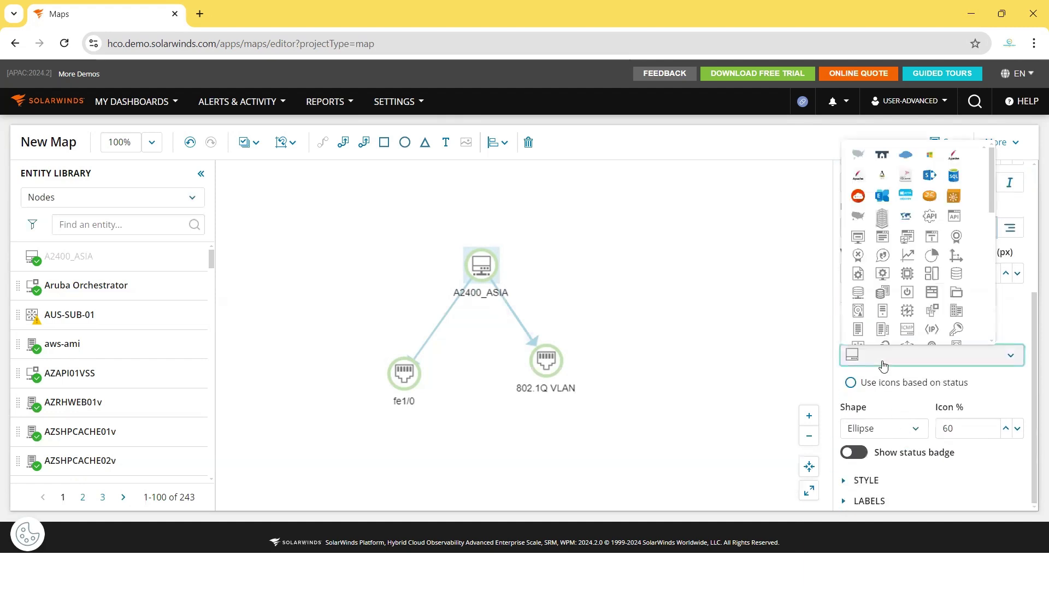
click(882, 293)
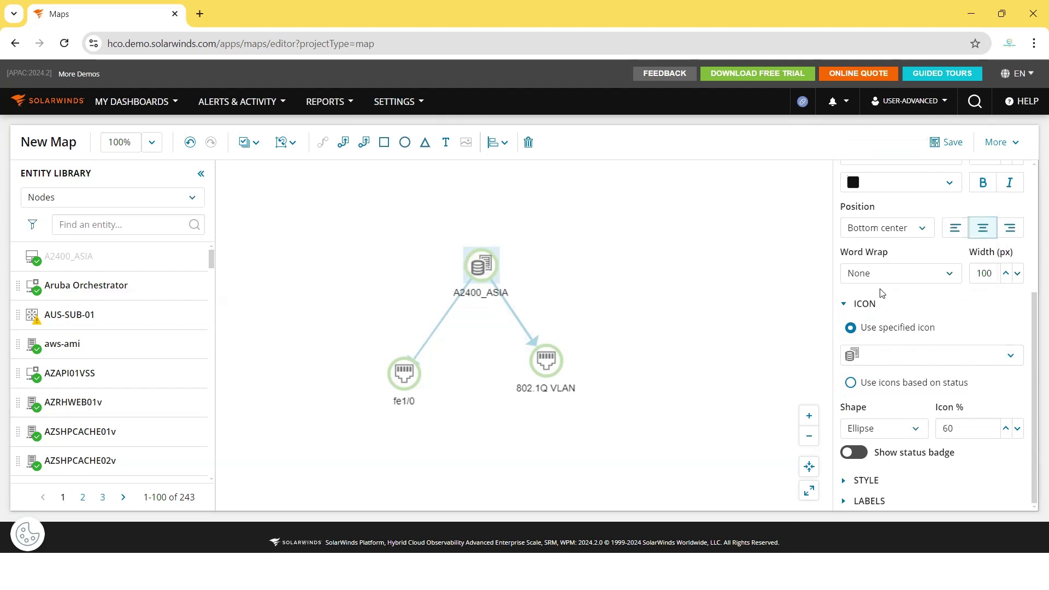
click(891, 361)
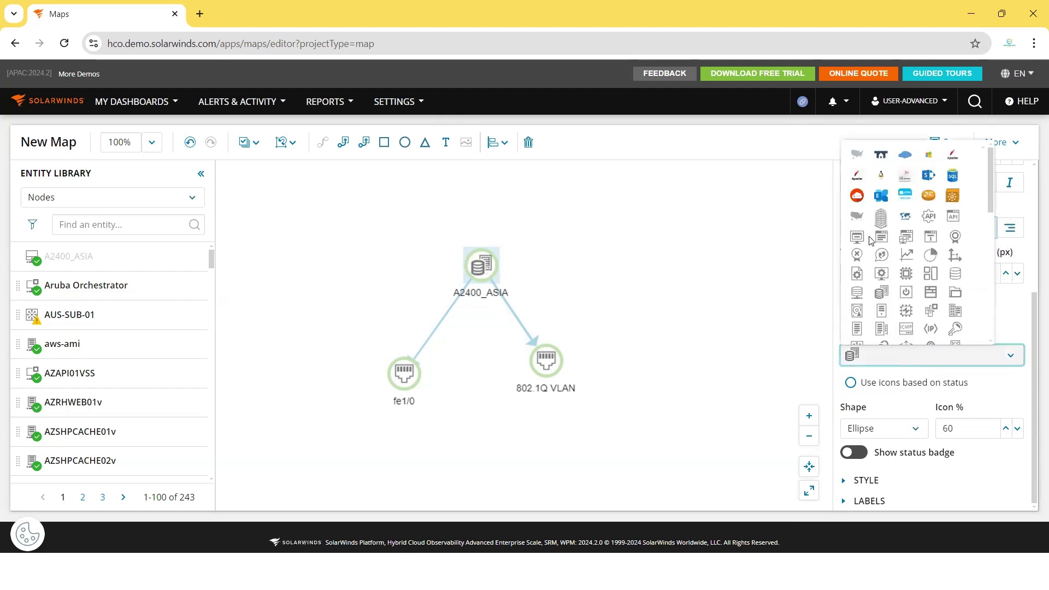
click(869, 358)
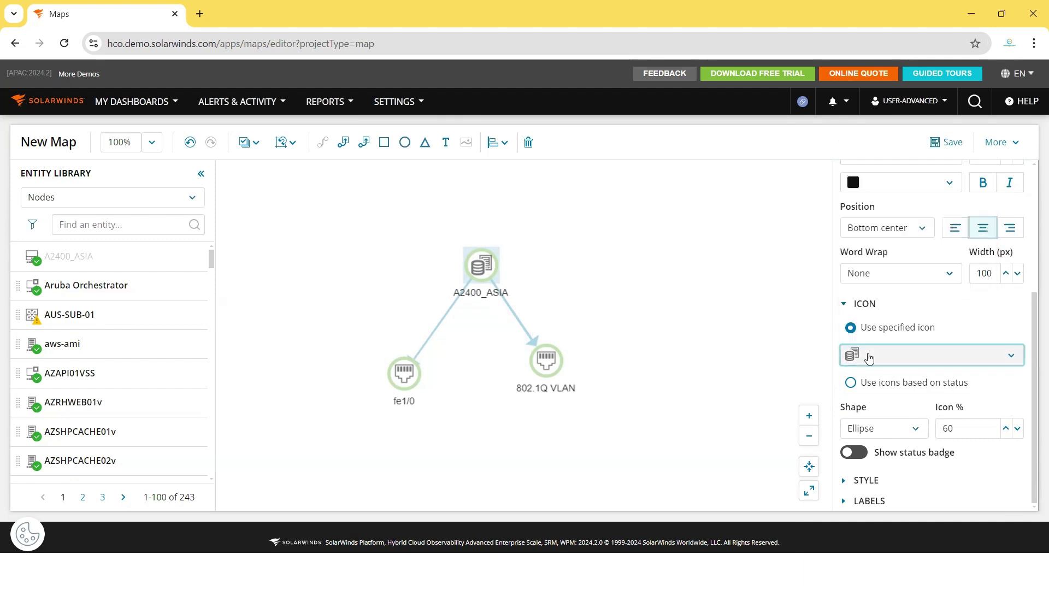
click(862, 461)
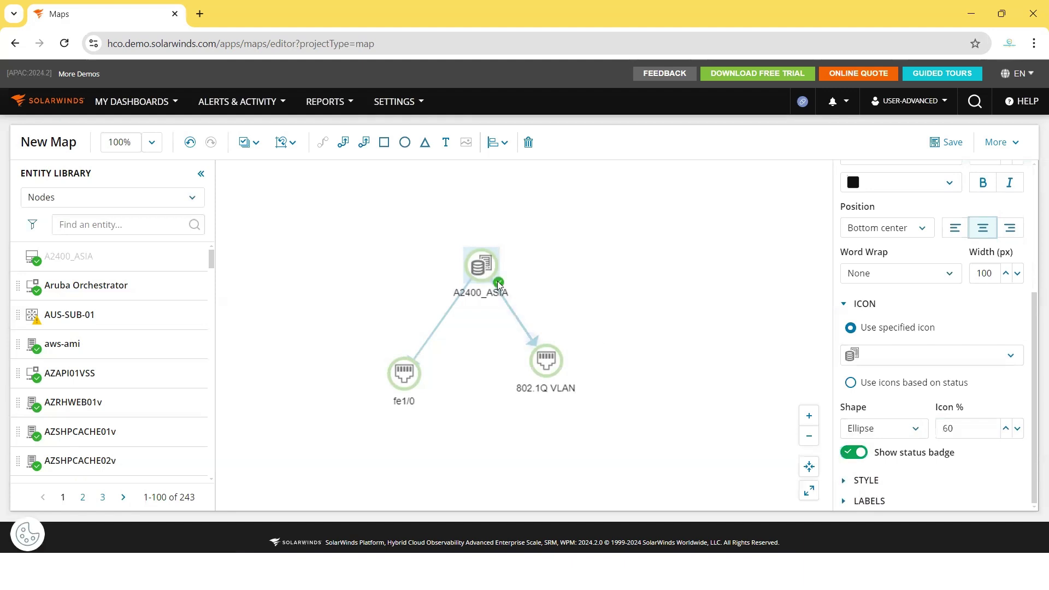
Add a new label to A2400_ASIA and begin editing its text.
click(847, 482)
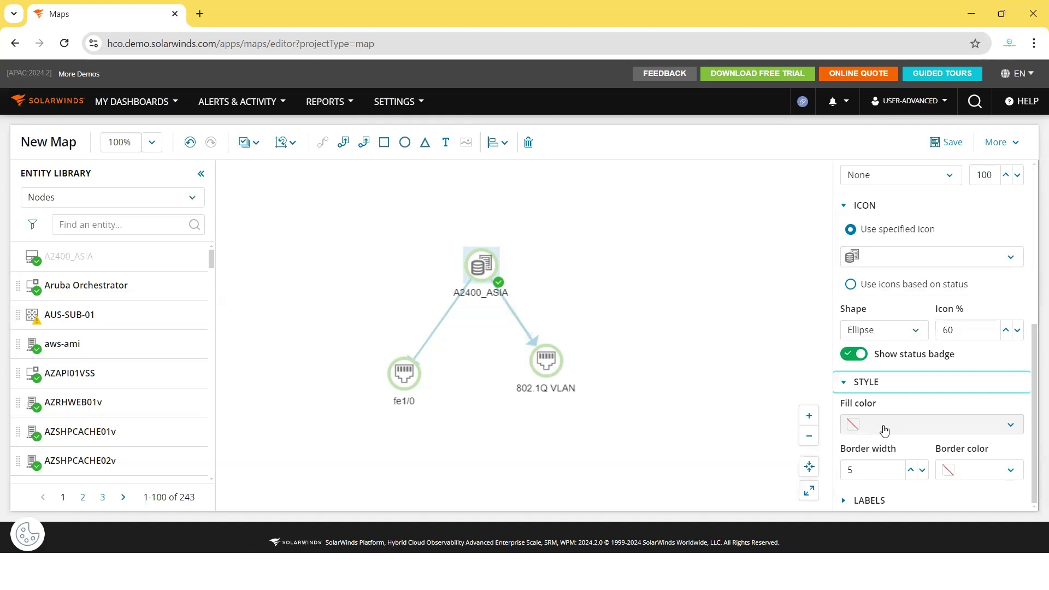
click(846, 500)
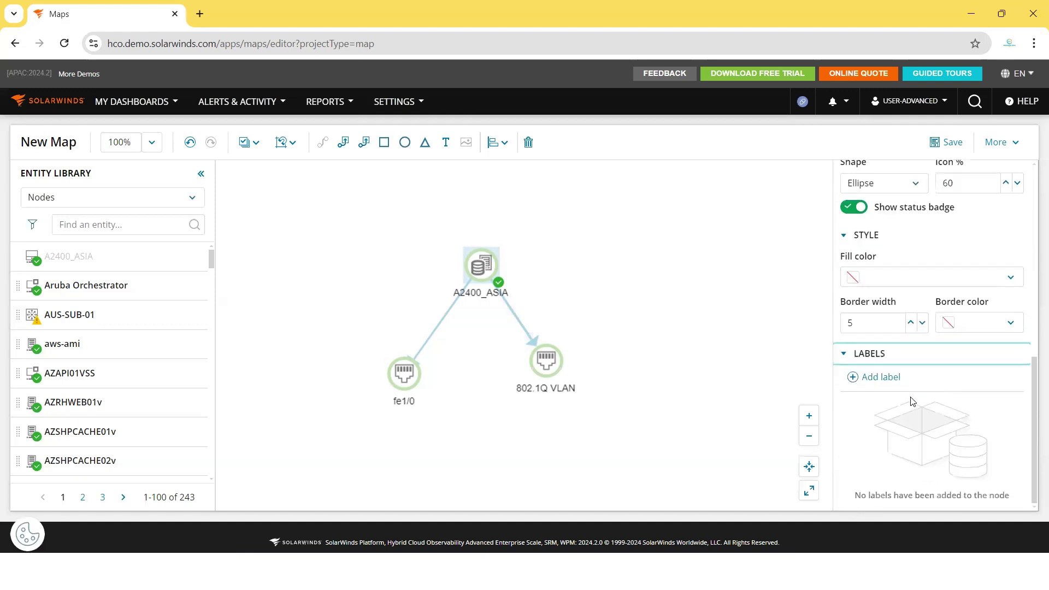
click(877, 383)
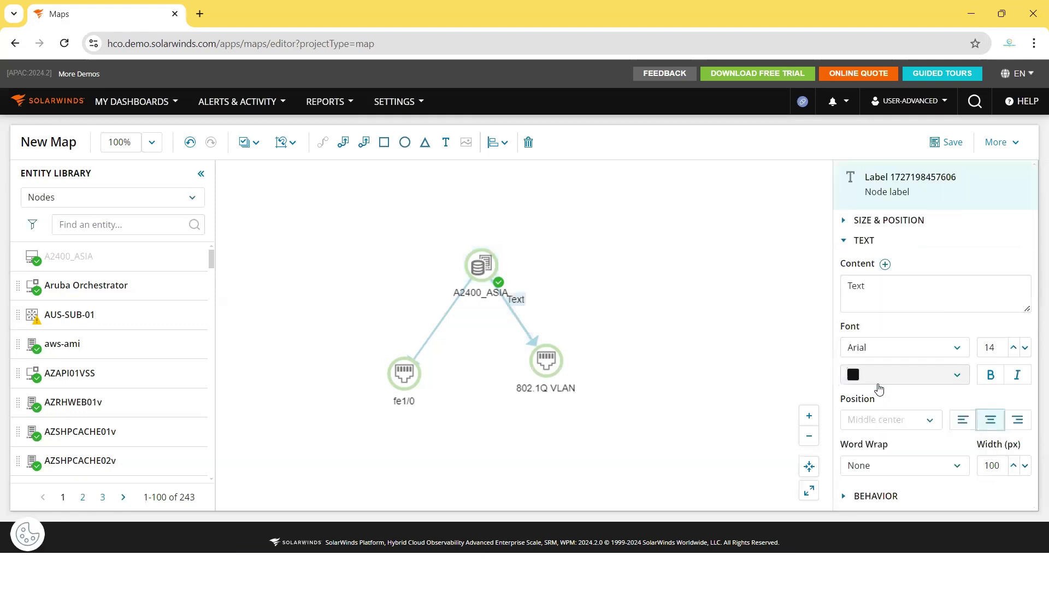
click(906, 301)
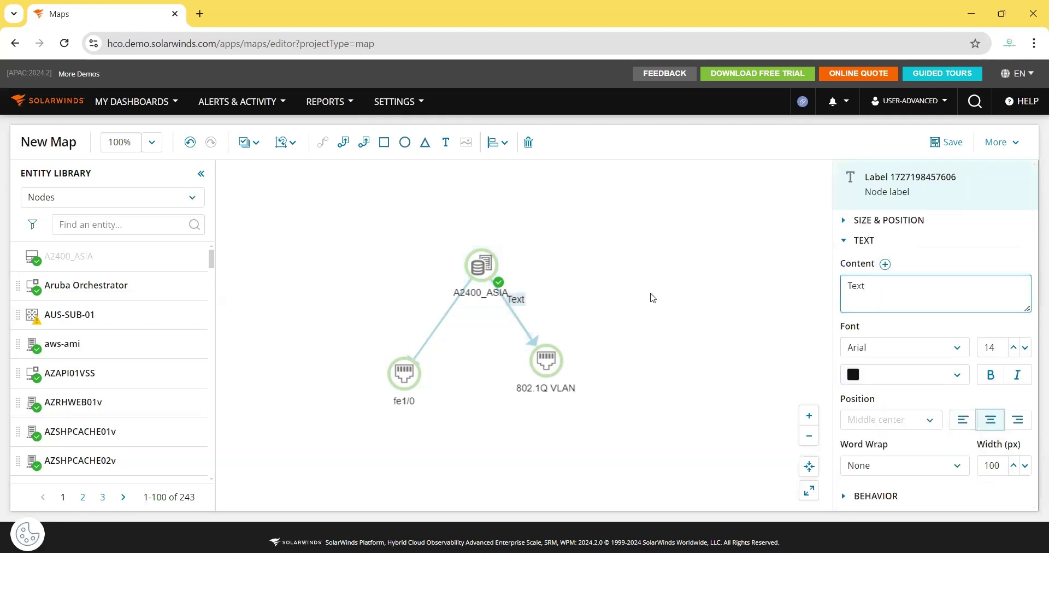
Move the Text label up-right of A2400_ASIA, name the map Demo_Map, and make it public.
drag(519, 300, 603, 271)
click(768, 279)
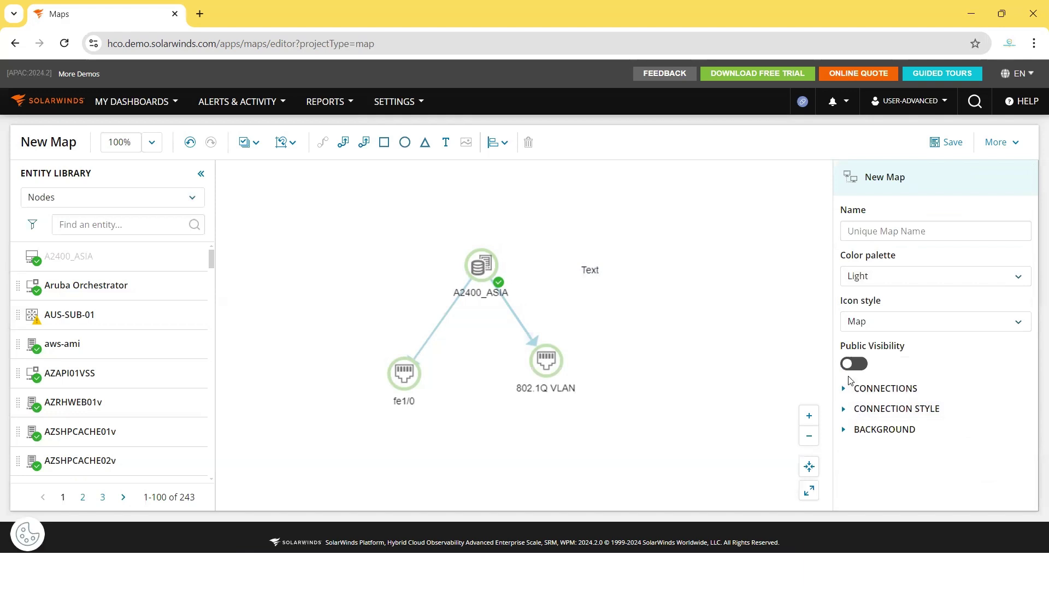
click(928, 232)
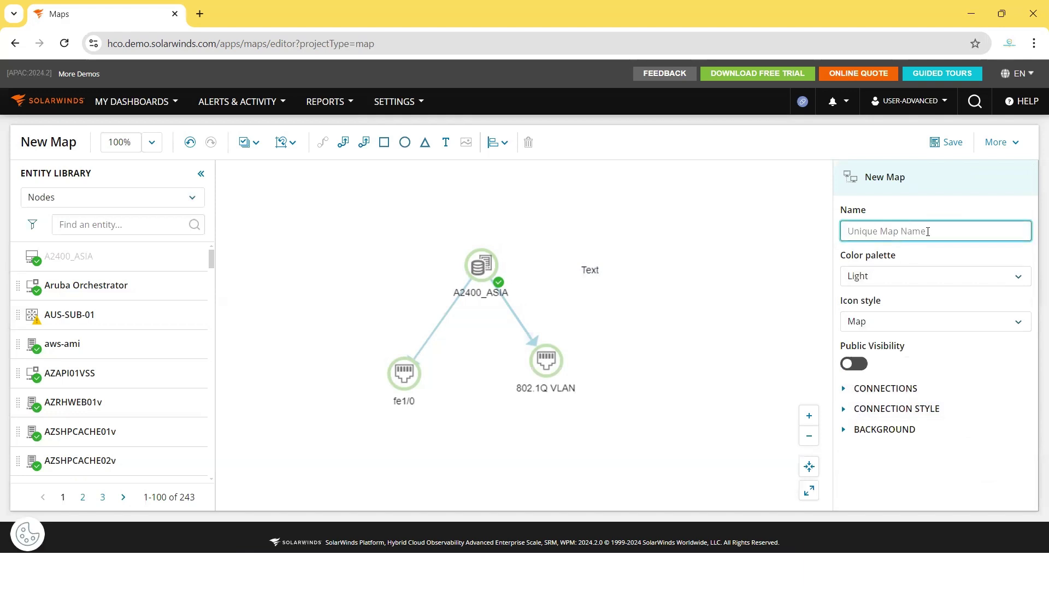
text(Demo)
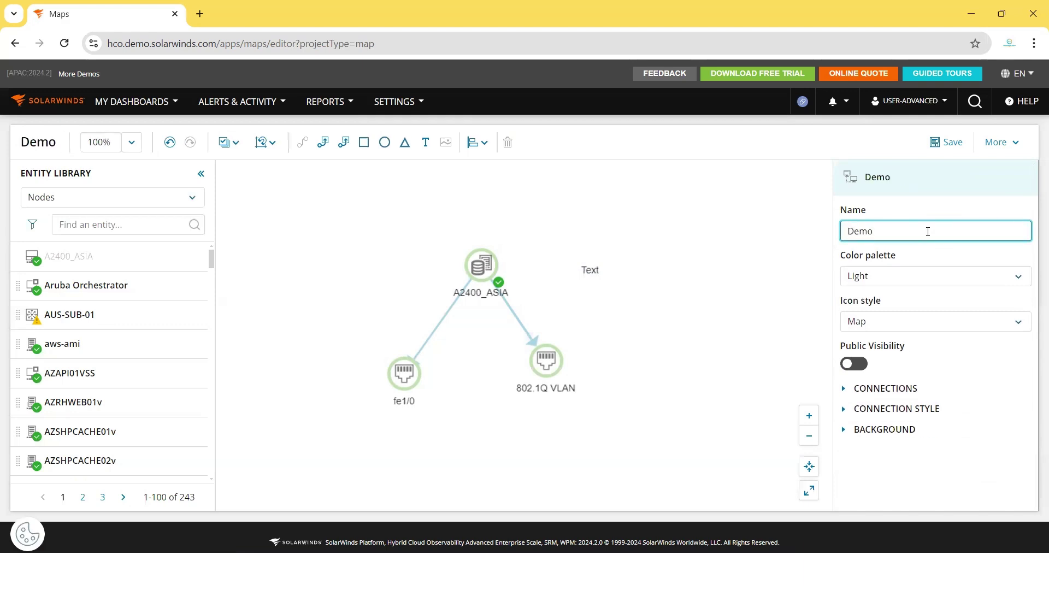
text(_Map)
key(Return)
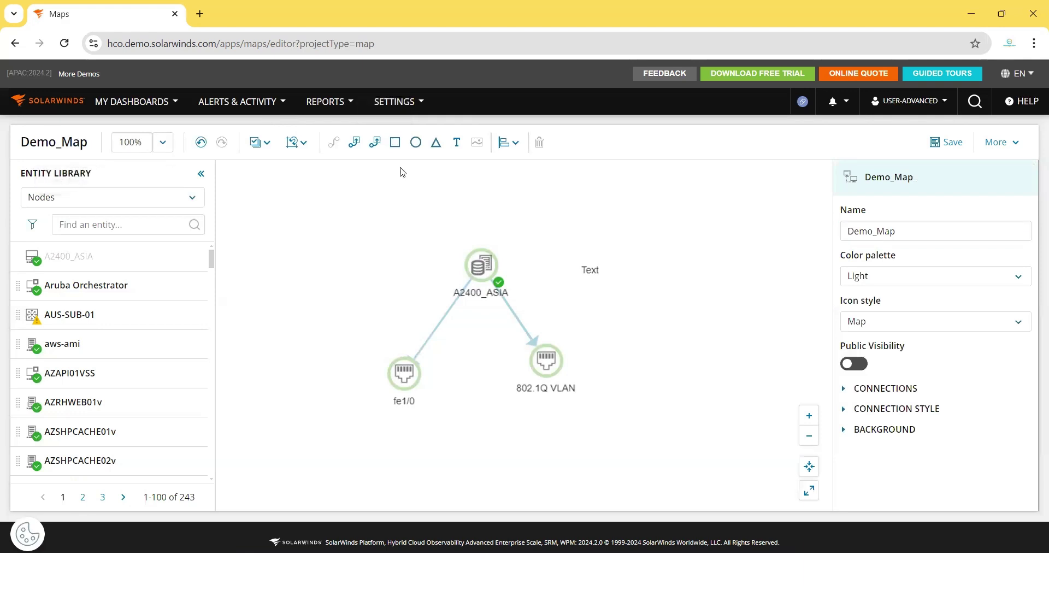
click(859, 365)
Toggle Dependency, Auto-Generated and Manually-Created connections off and back on so all show.
click(874, 388)
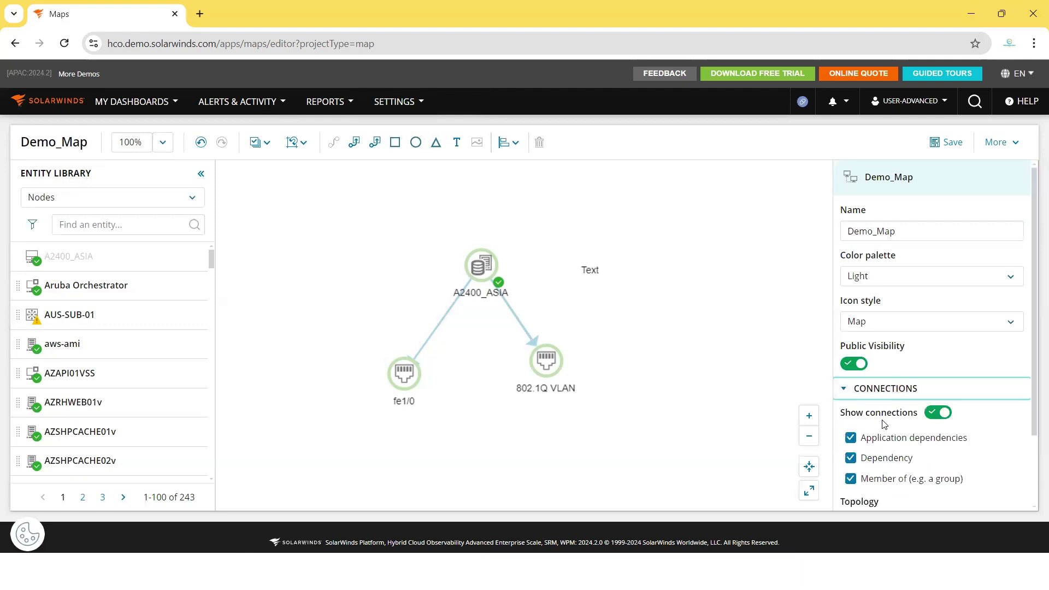
scroll(884, 424, down, 2)
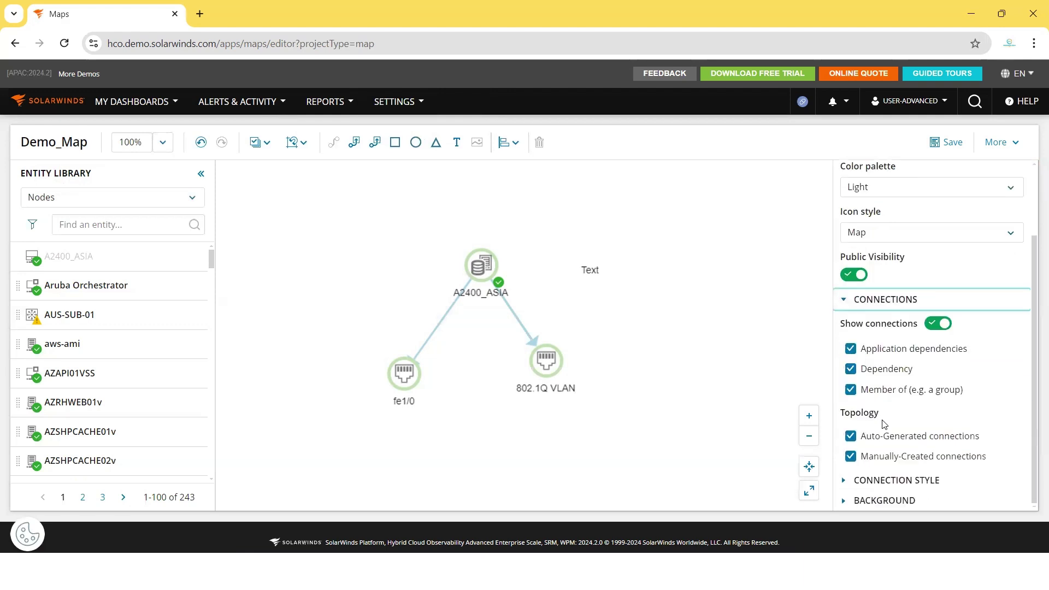
click(851, 369)
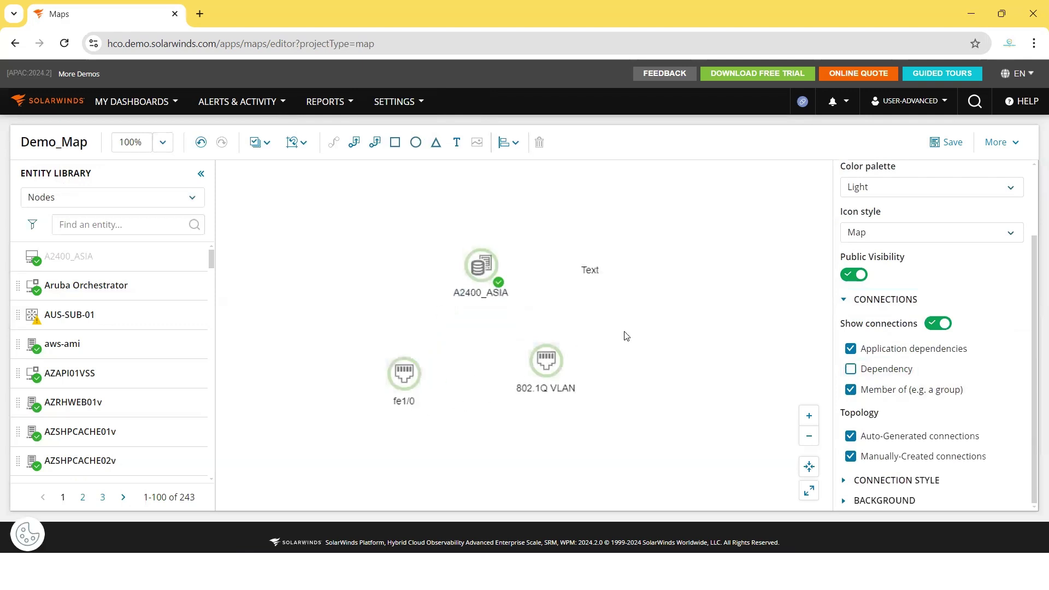
click(851, 372)
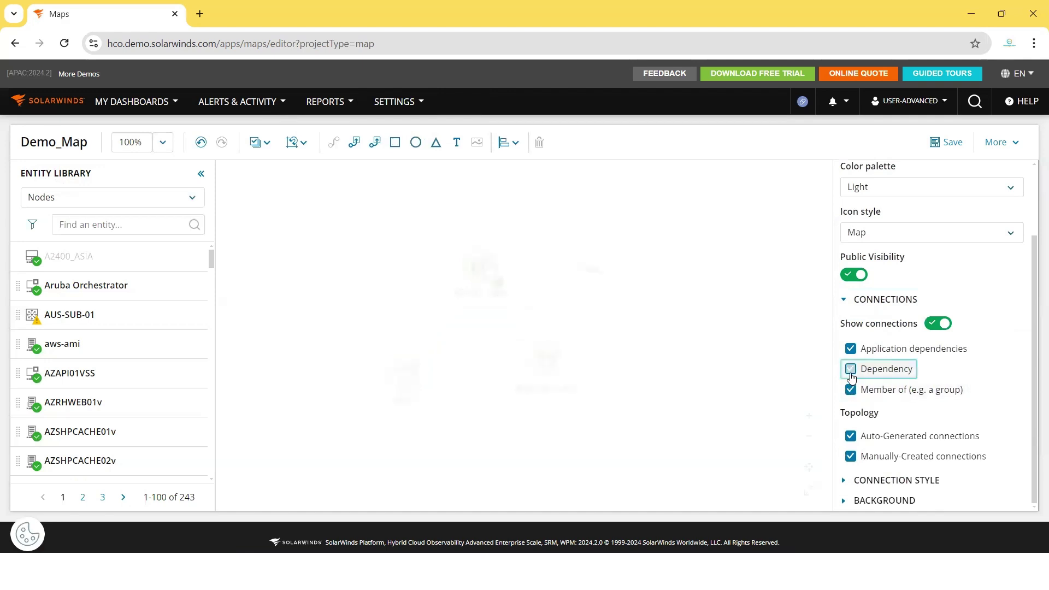
click(852, 439)
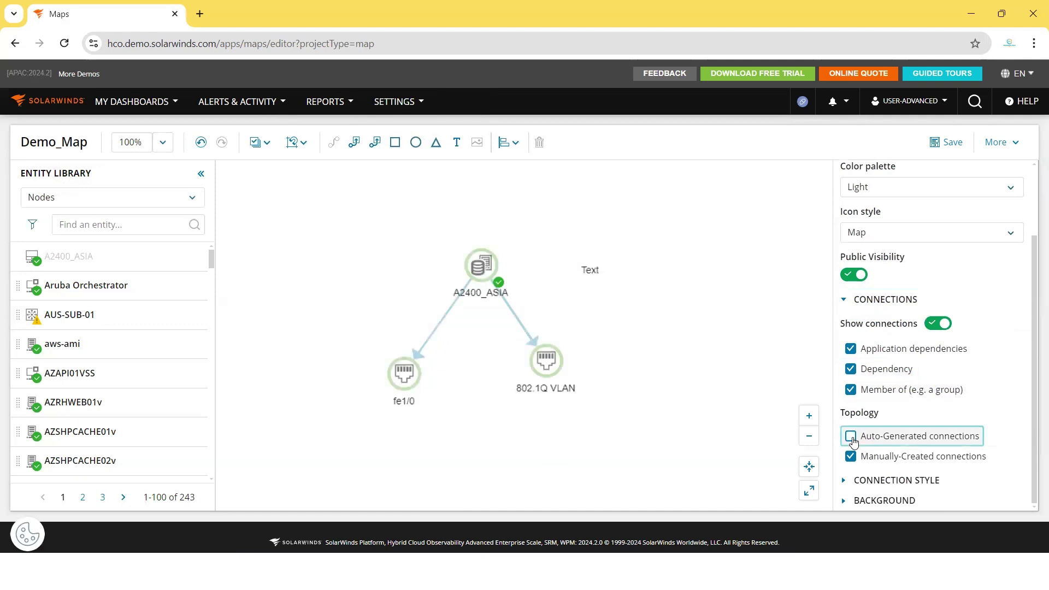
click(852, 437)
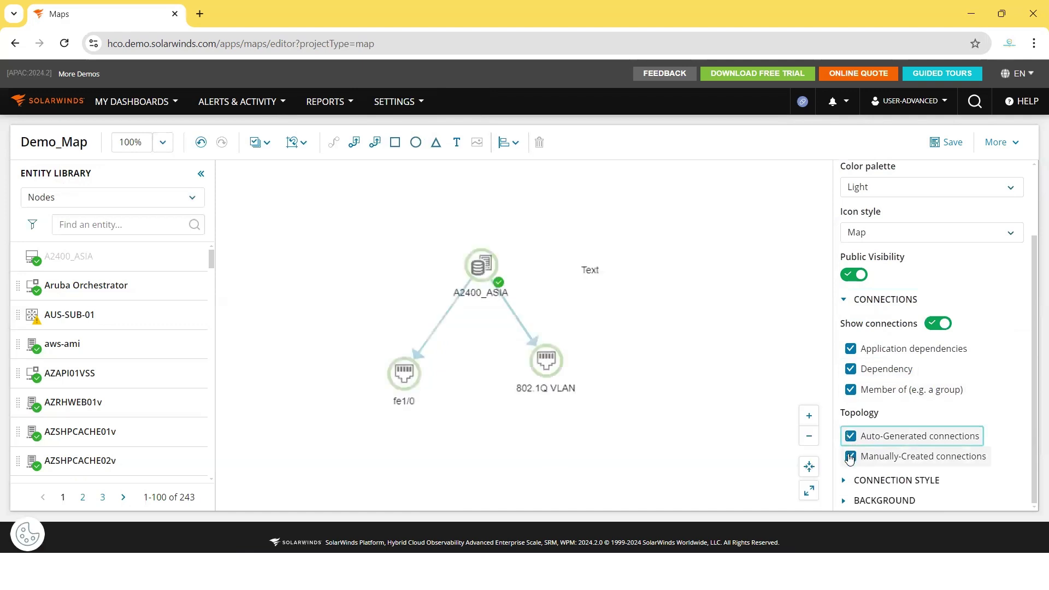
click(850, 458)
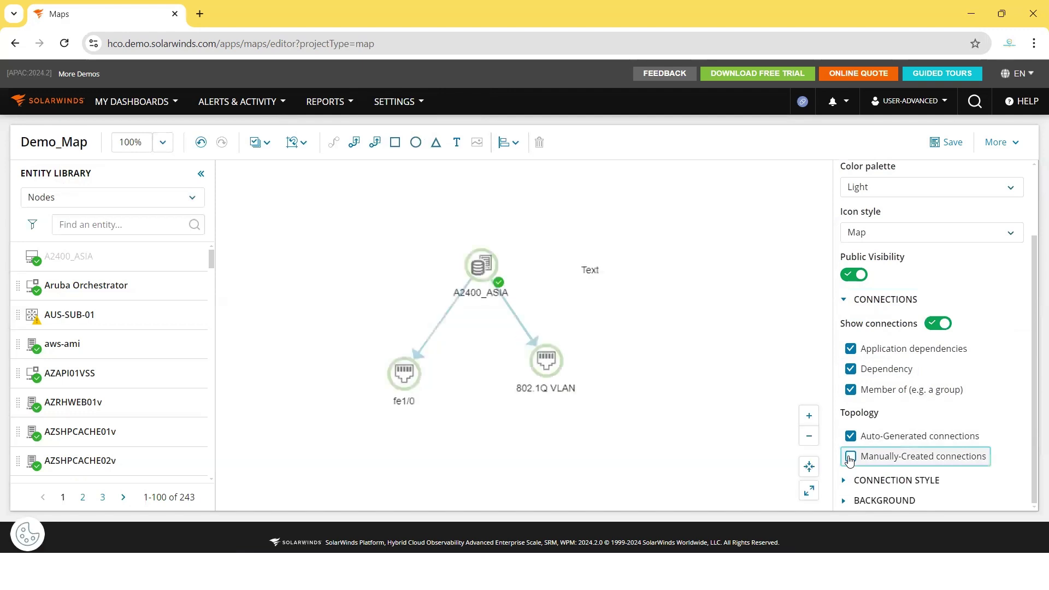
click(850, 458)
Expand the Connection Style and Background settings sections.
click(873, 478)
scroll(904, 408, down, 1)
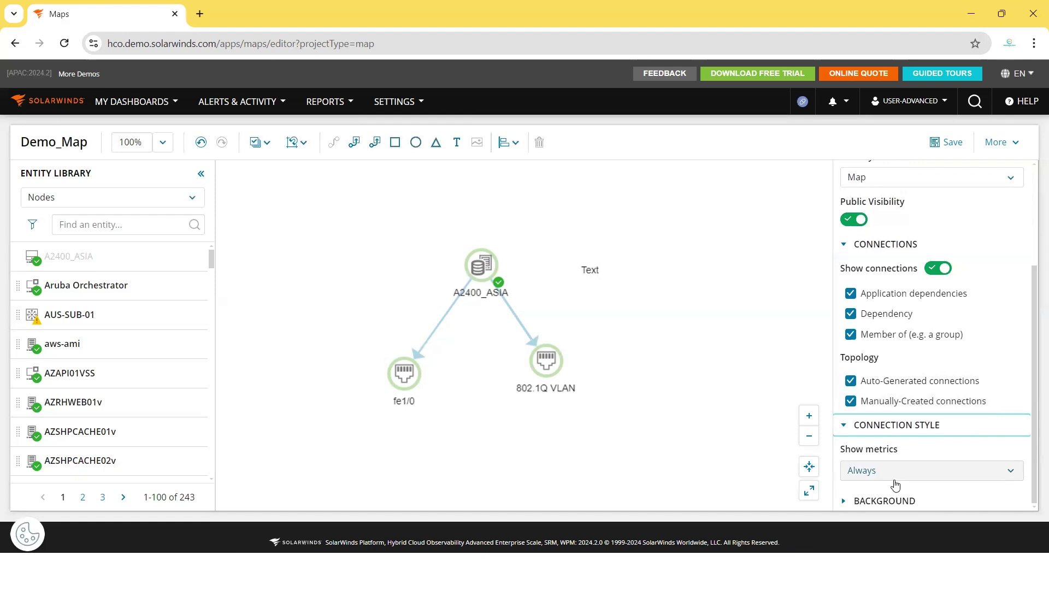
click(874, 500)
scroll(878, 460, down, 2)
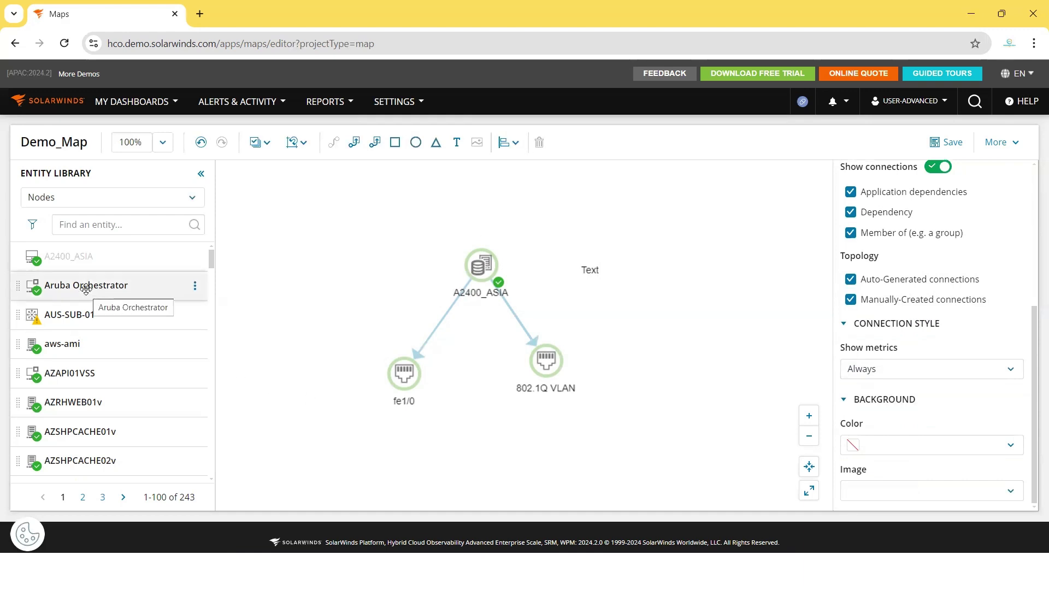
Drag Aruba Orchestrator from the Entity Library to the left of A2400_ASIA.
drag(86, 288, 326, 264)
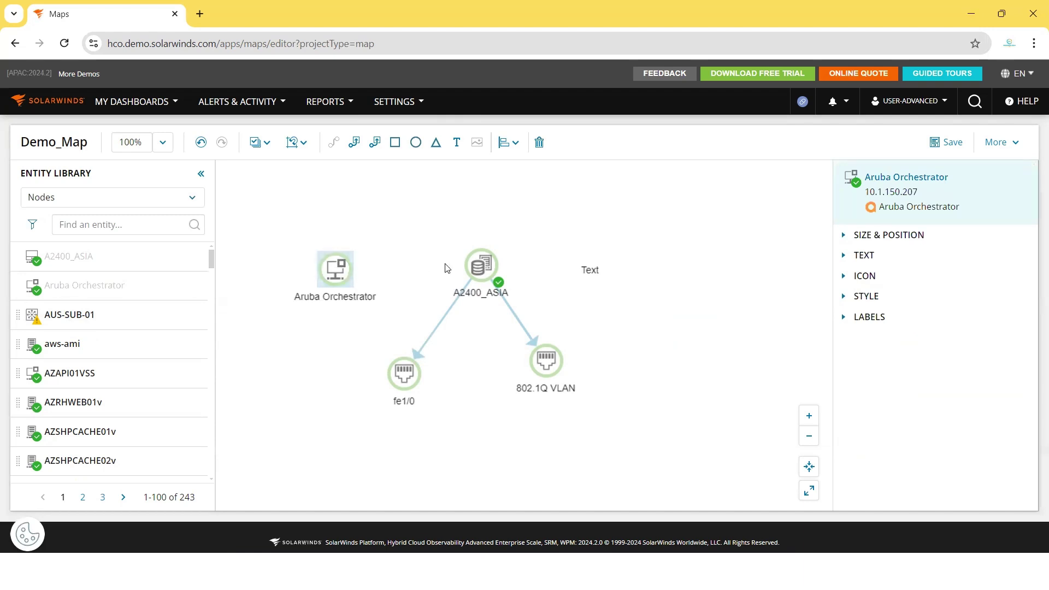
shift+click(489, 264)
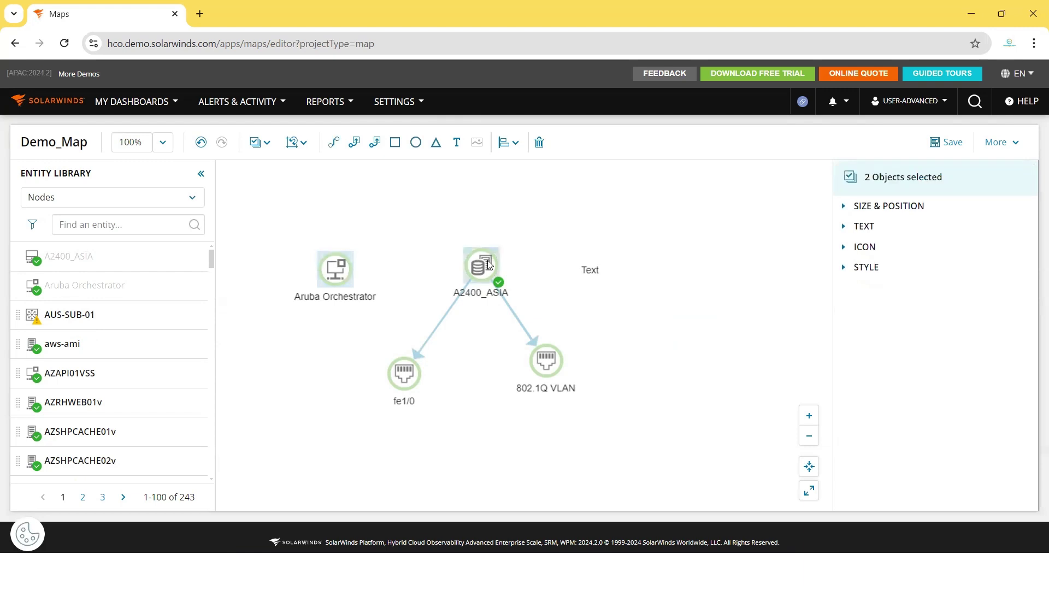
click(332, 145)
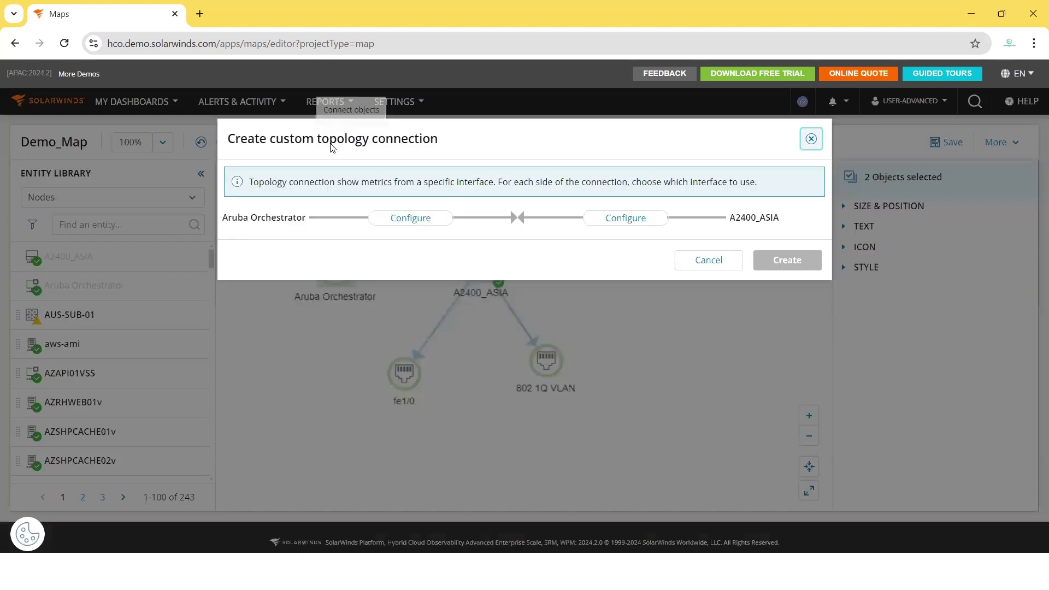
click(402, 219)
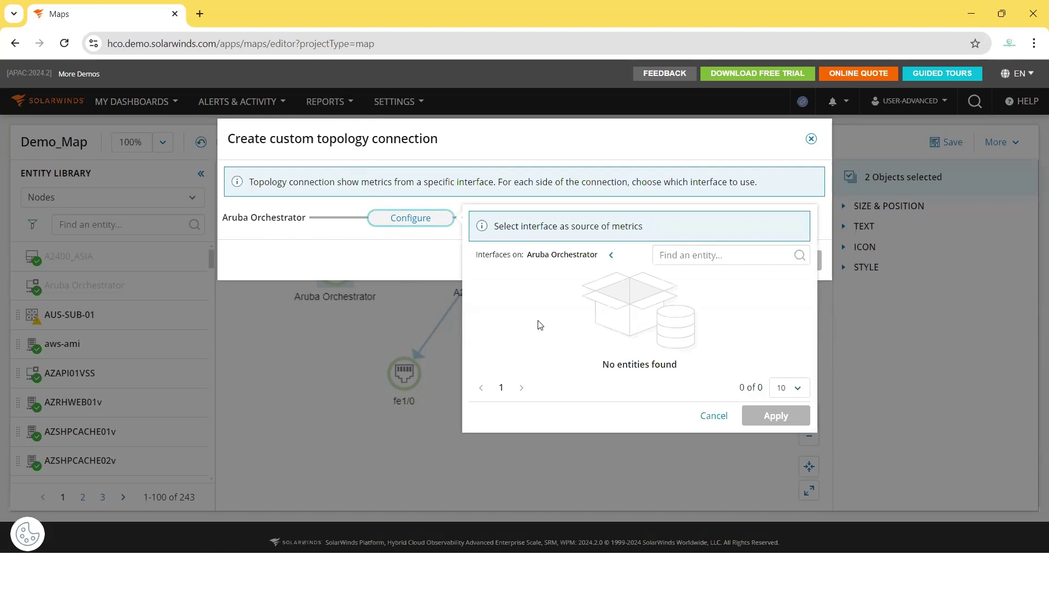
click(713, 416)
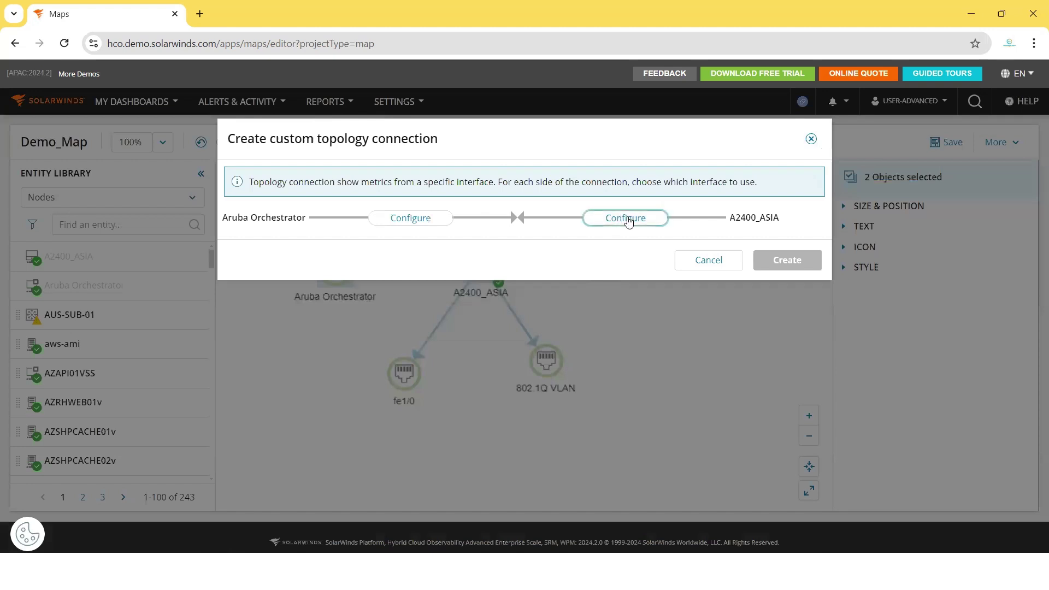
click(628, 221)
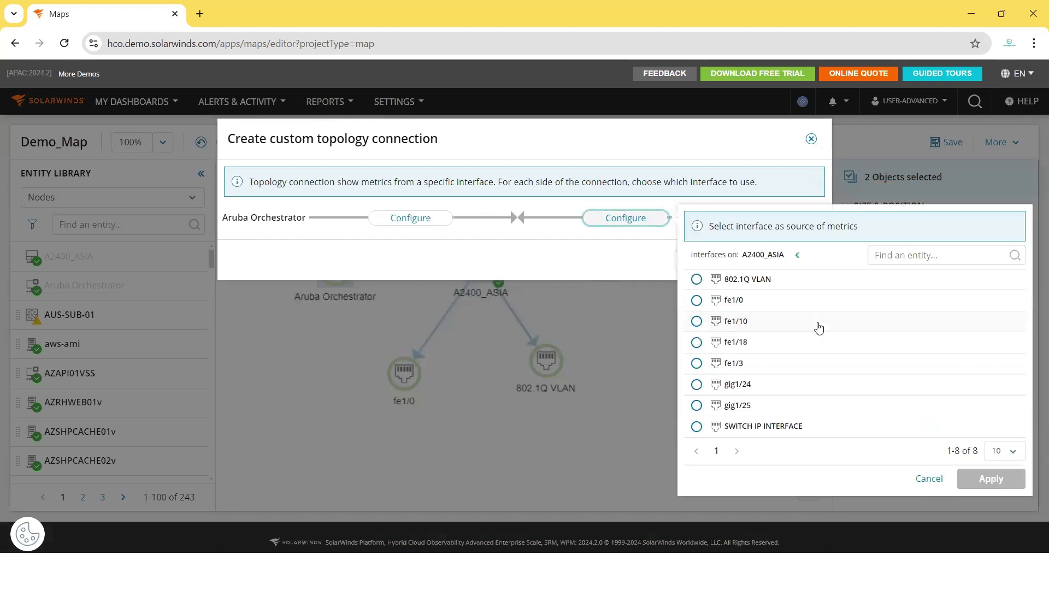
click(737, 281)
click(978, 479)
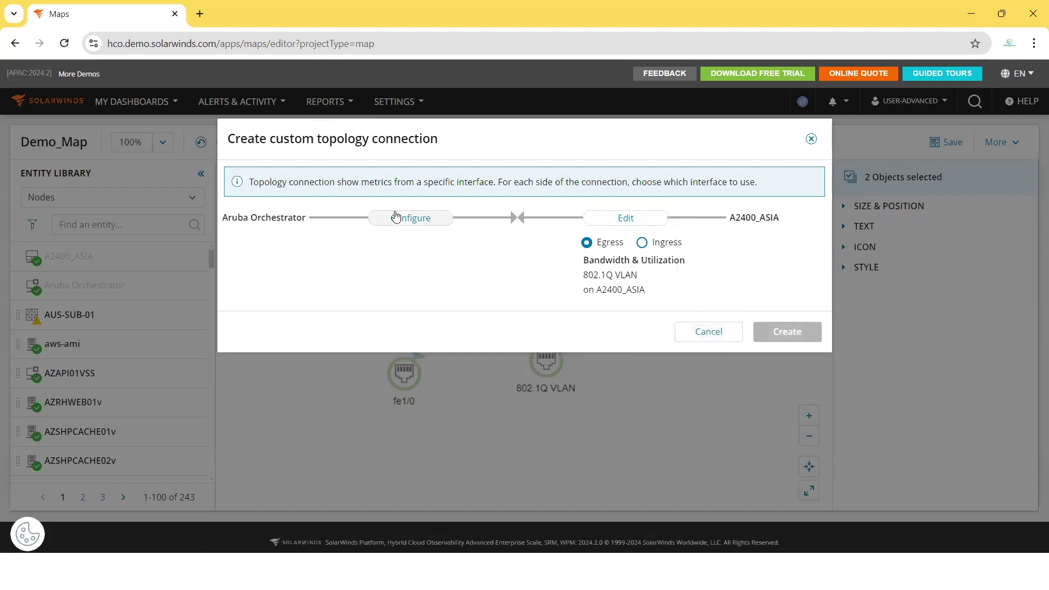
click(709, 331)
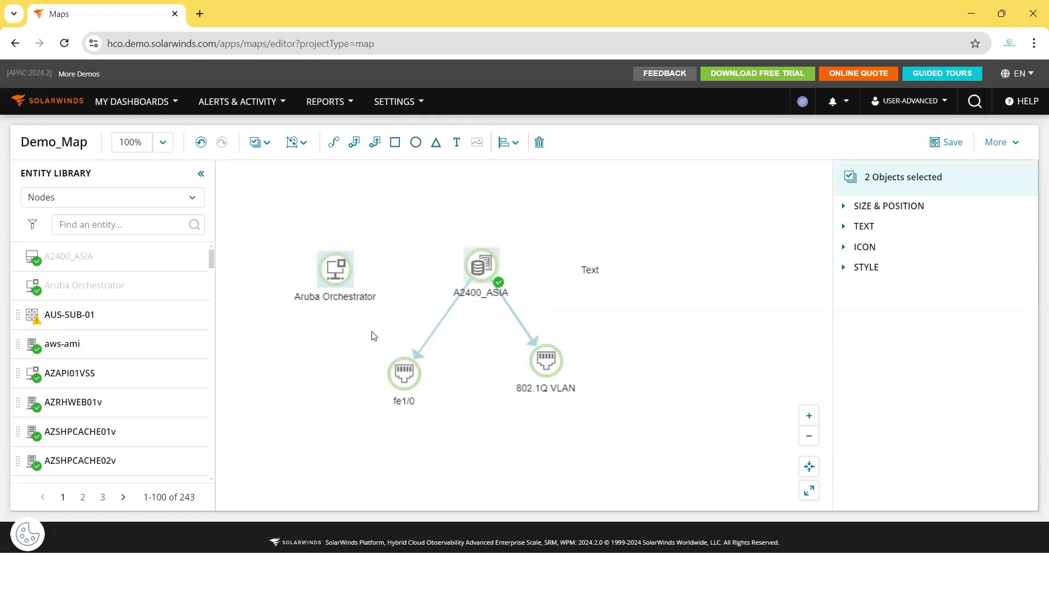
ctrl+click(339, 283)
Replace Aruba Orchestrator with aws-ami, placed left of A2400_ASIA.
click(337, 283)
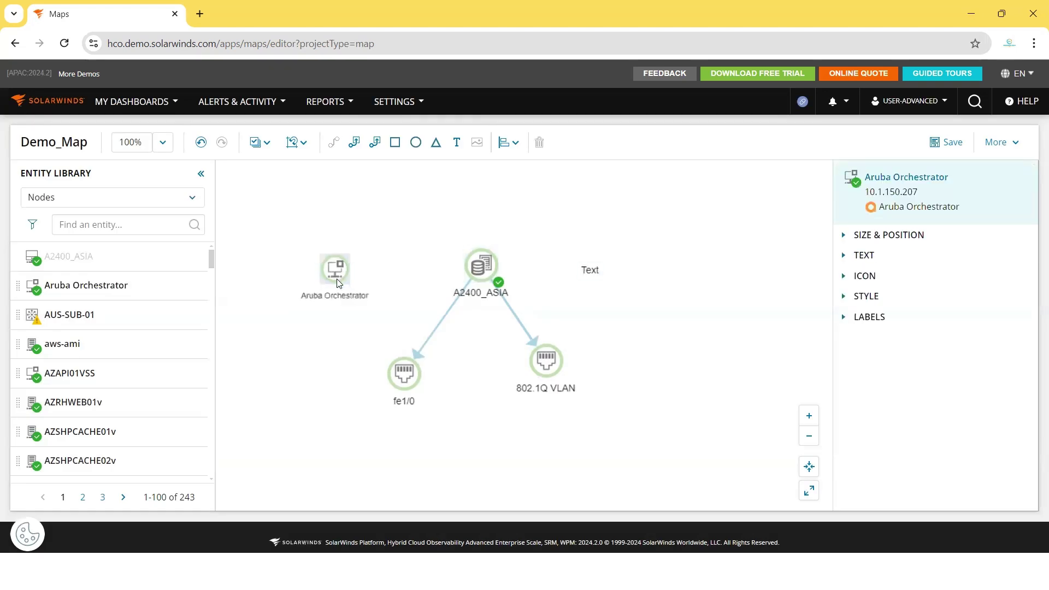
key(Delete)
drag(113, 328, 340, 274)
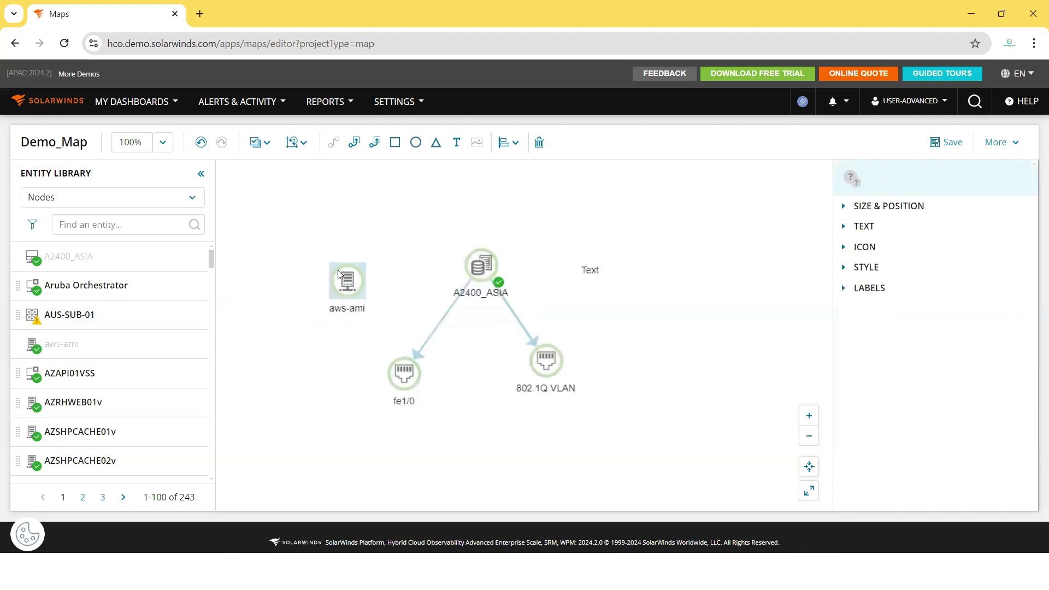
Create a custom connection from aws-ami eth0 to A2400_ASIA's 802.1Q VLAN interface.
ctrl+click(474, 276)
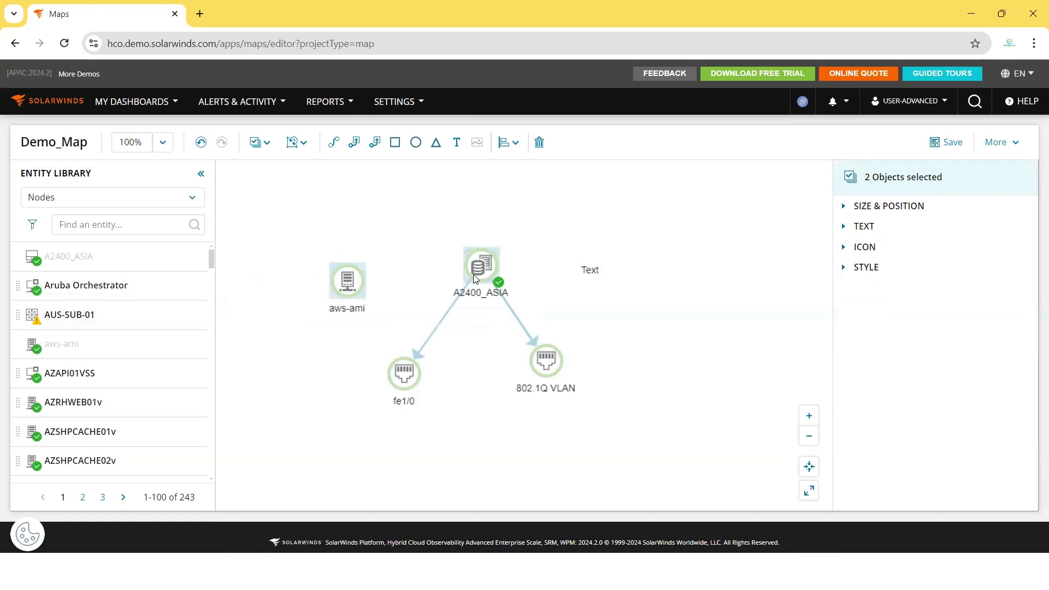
click(334, 142)
click(409, 219)
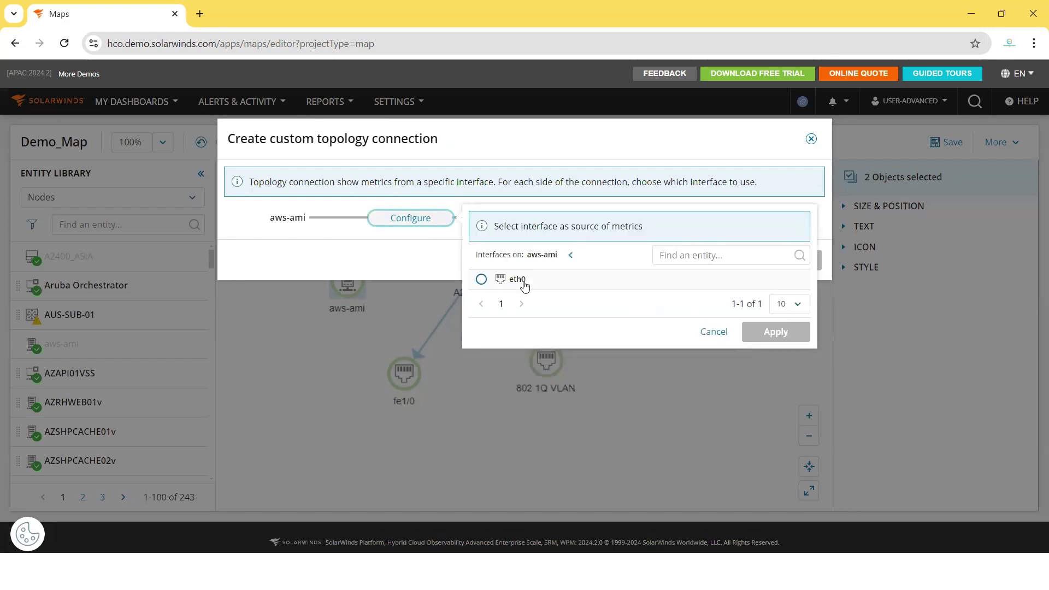
click(513, 279)
click(772, 337)
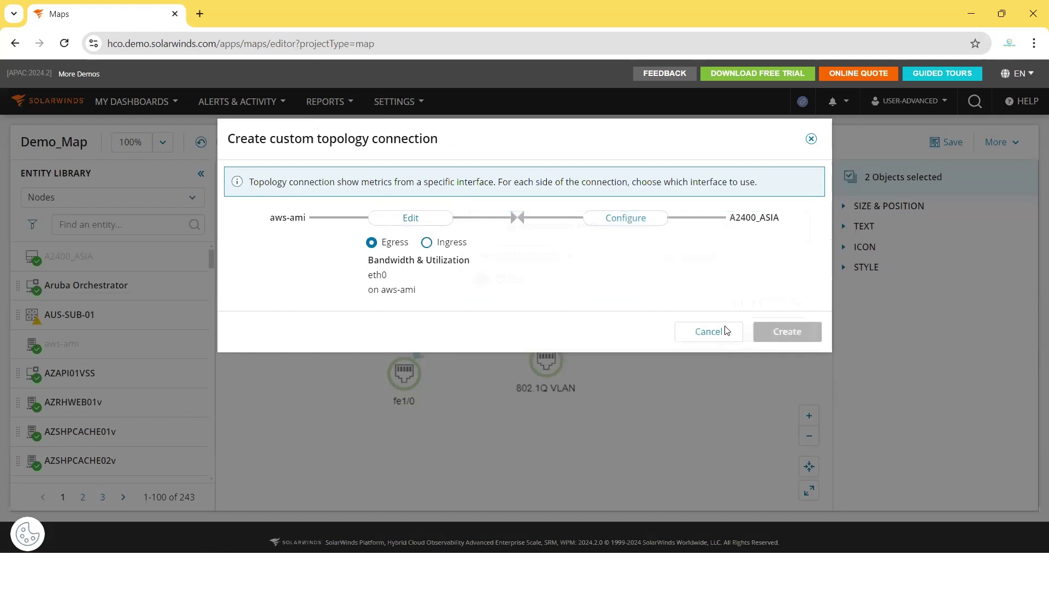
click(627, 221)
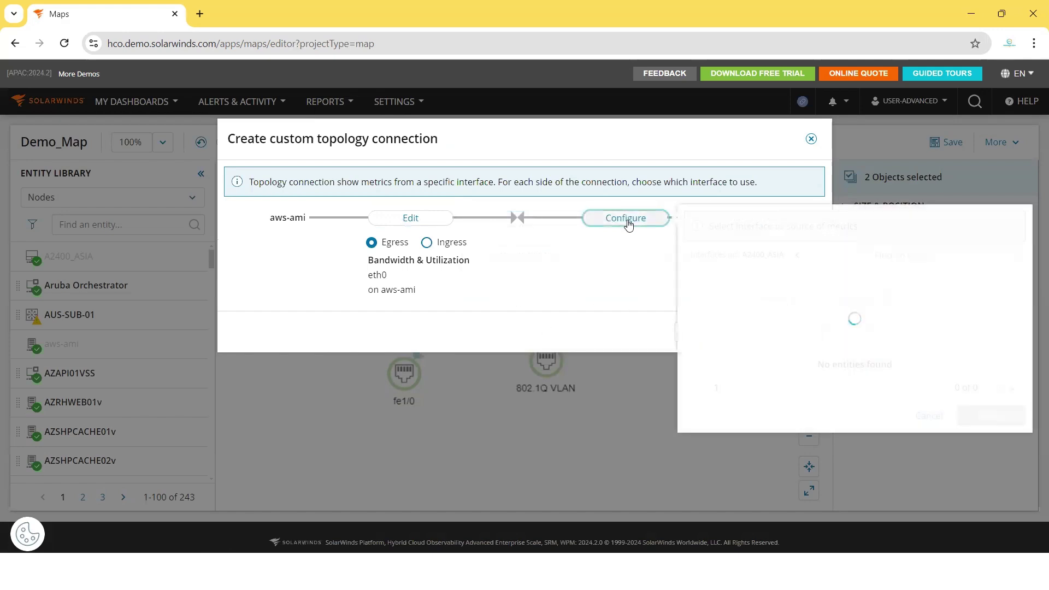
click(723, 279)
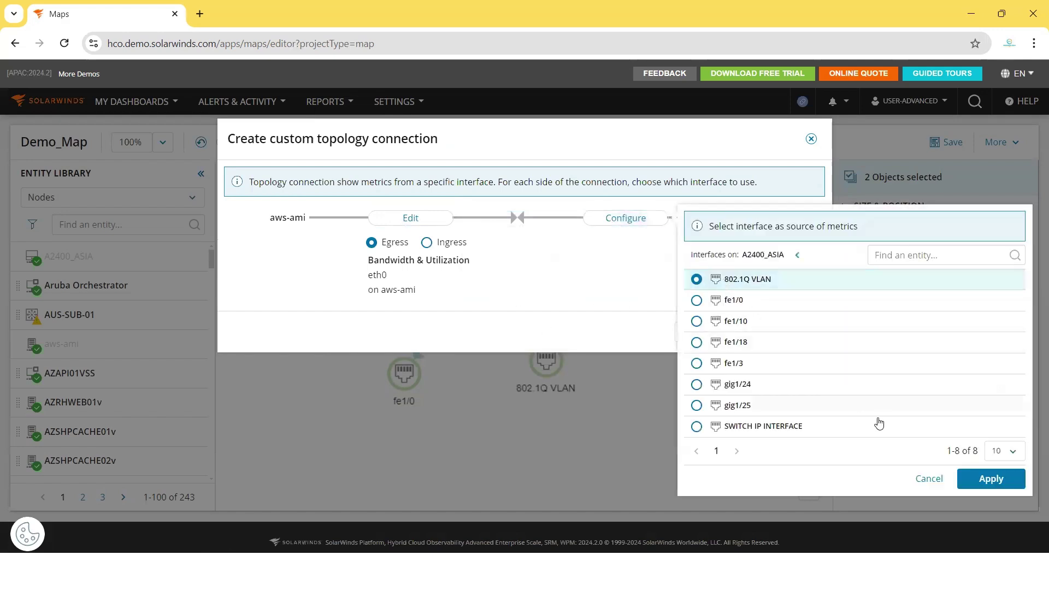
click(990, 478)
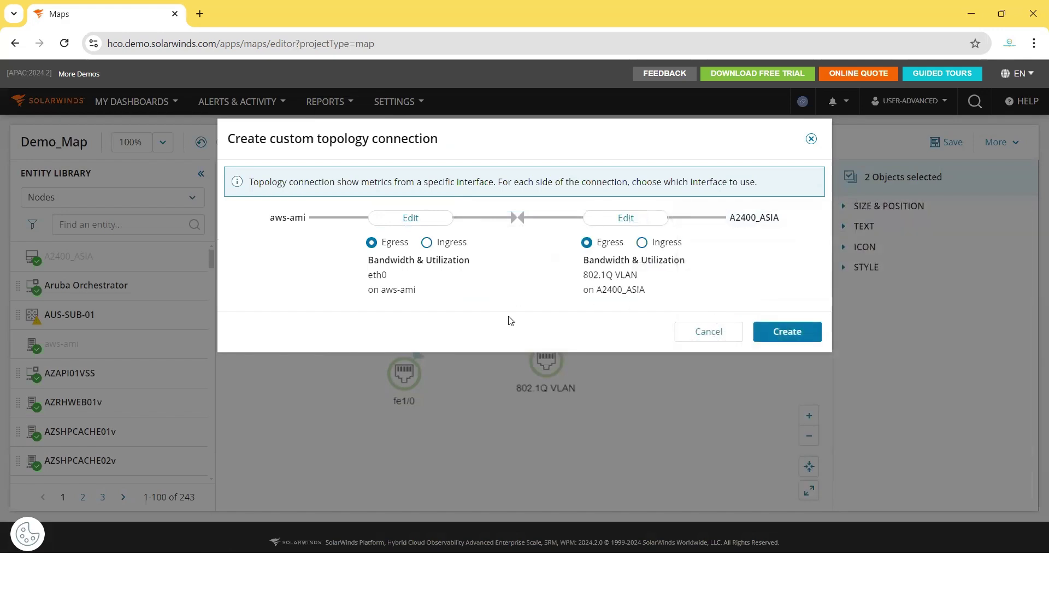
click(786, 332)
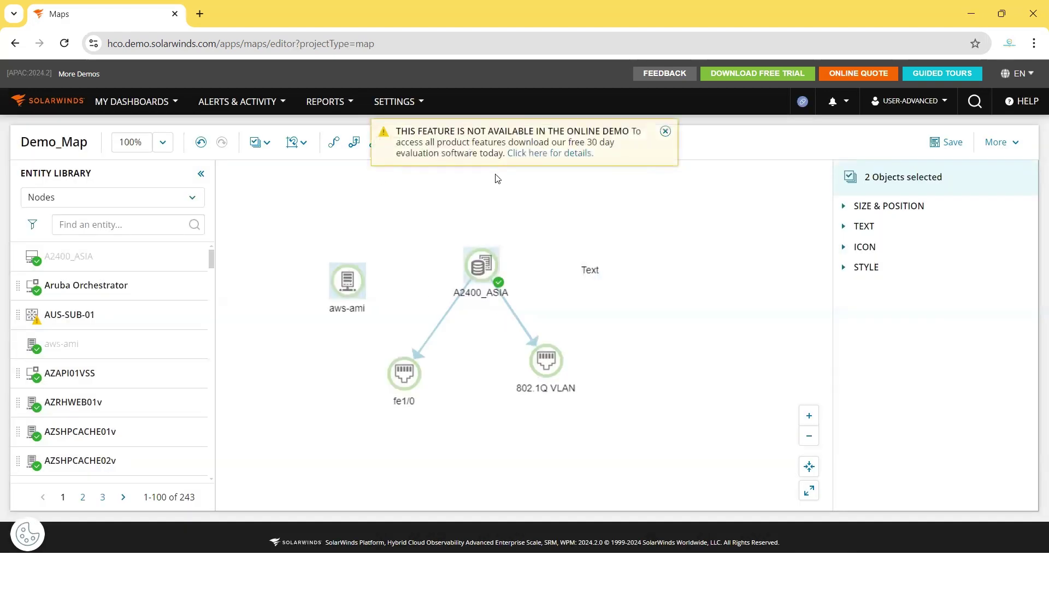